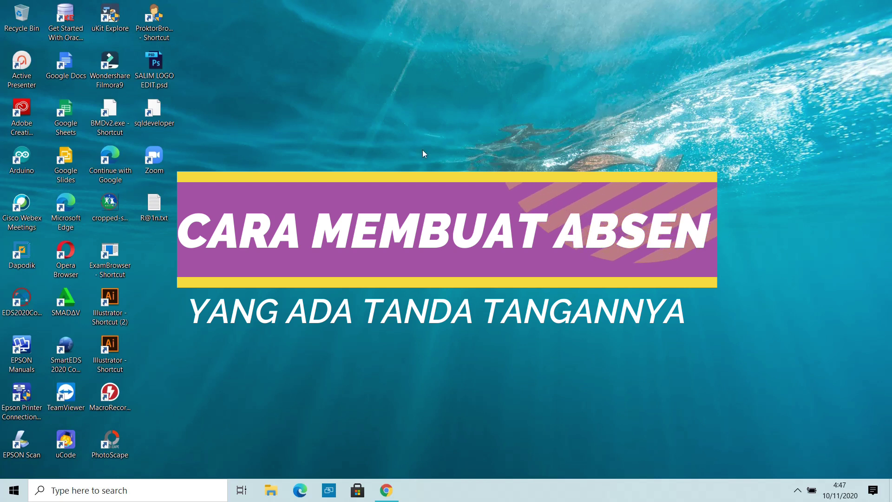
# - Switch to Chrome, open zoho.com in a new tab and close the image search tab
pyautogui.click(390, 496)
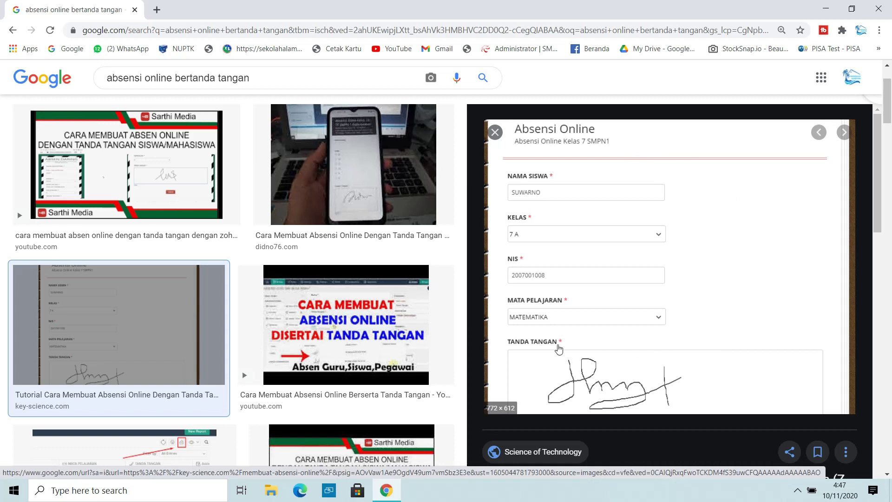
pyautogui.click(157, 8)
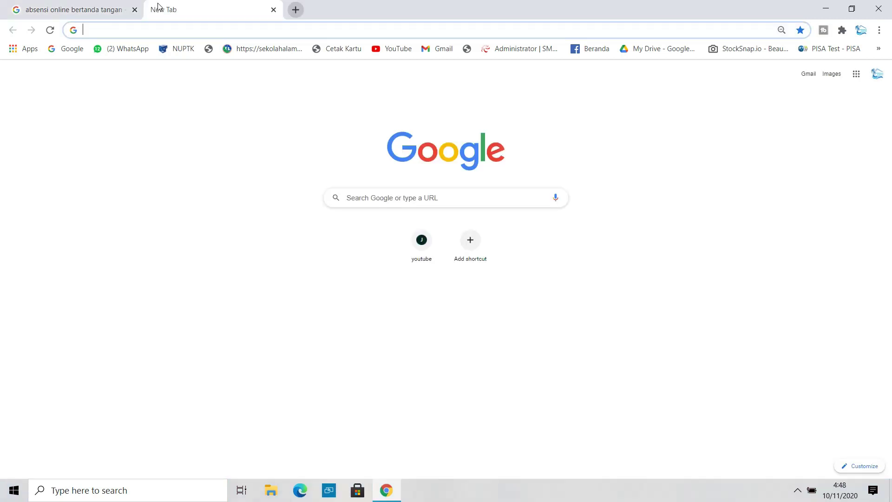
pyautogui.write('zoho.com')
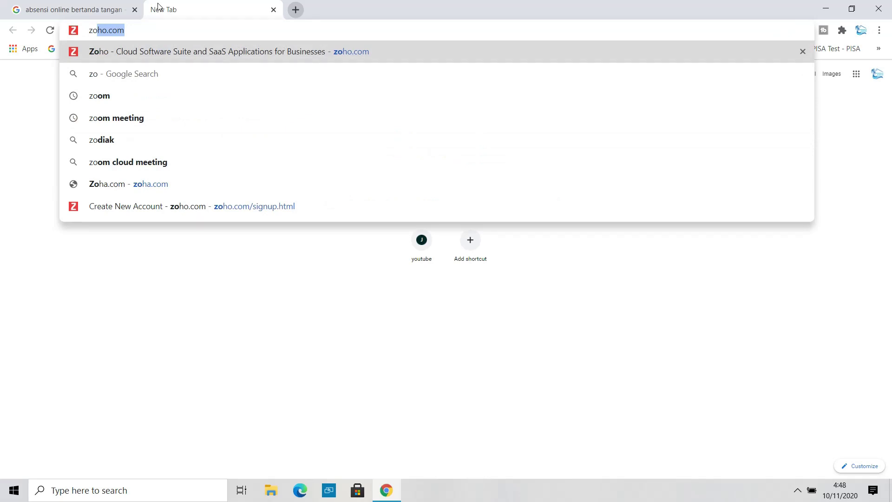
pyautogui.press('Return')
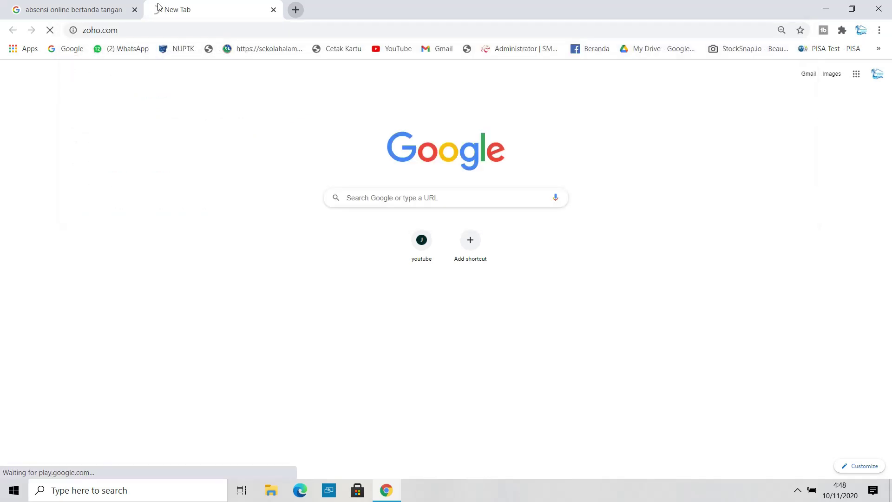
pyautogui.click(135, 9)
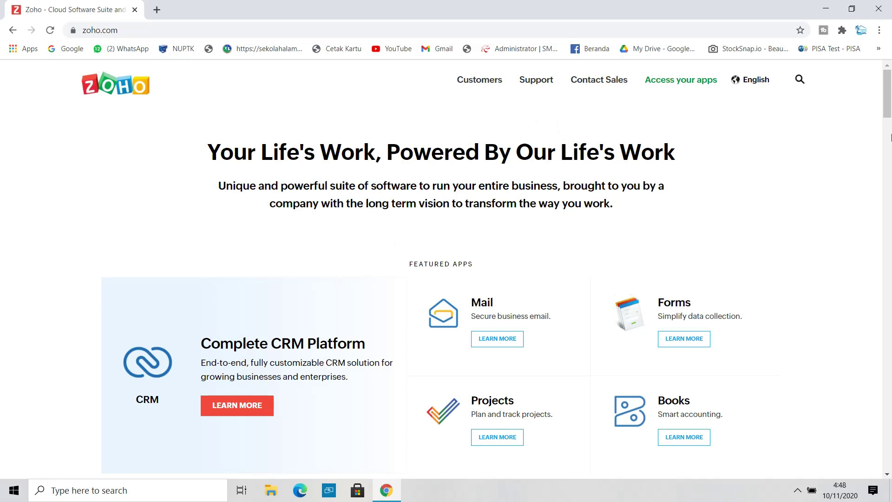
# - Open the Forms product from Zoho's featured apps and access Zoho Forms
pyautogui.moveTo(886, 99)
pyautogui.mouseDown()
pyautogui.moveTo(885, 144)
pyautogui.moveTo(883, 110)
pyautogui.mouseUp()
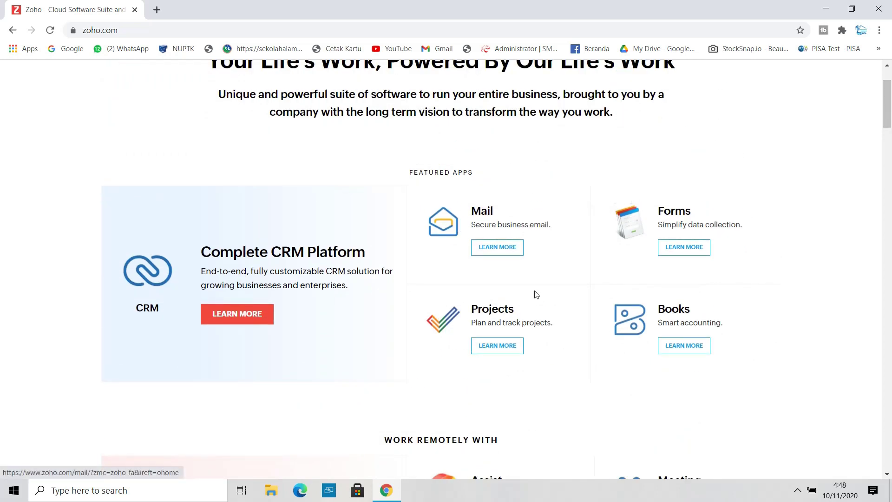
pyautogui.scroll(-5, 889, 97)
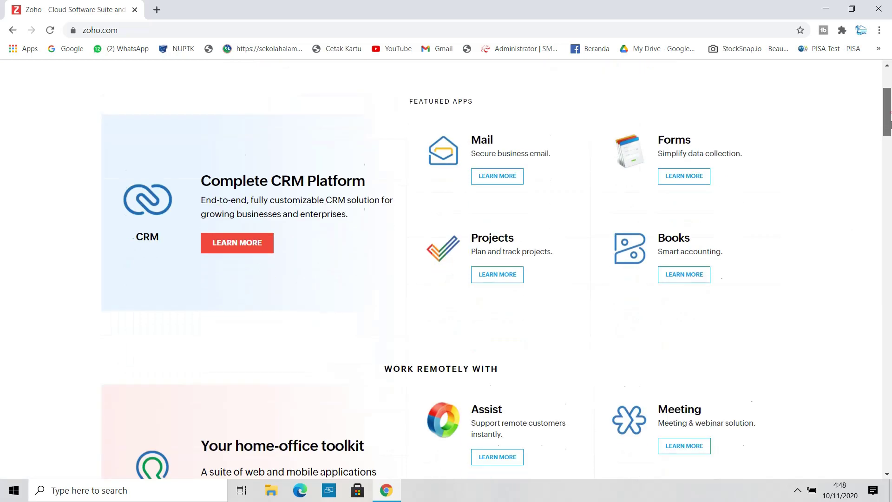
pyautogui.moveTo(889, 146); pyautogui.dragTo(859, 107)
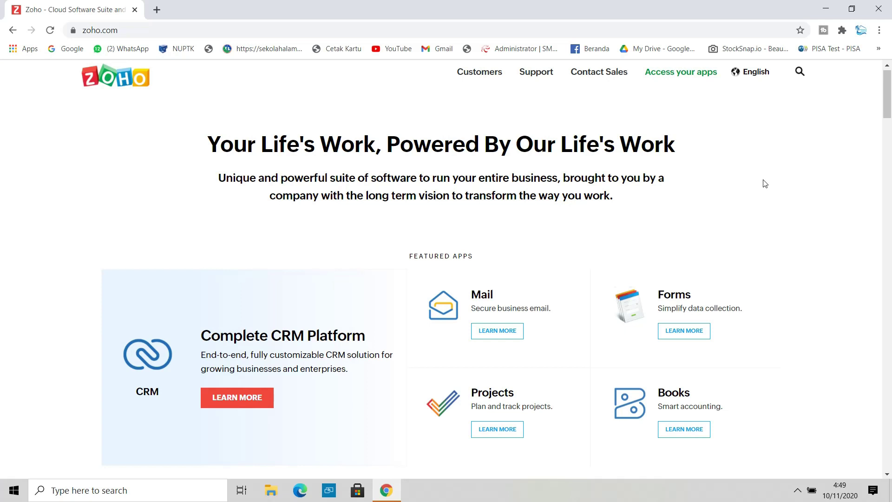
pyautogui.click(674, 301)
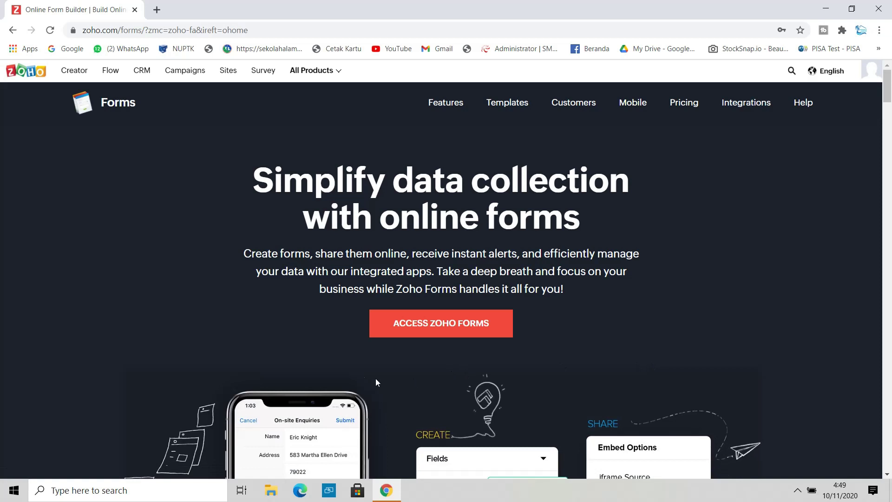
pyautogui.click(456, 334)
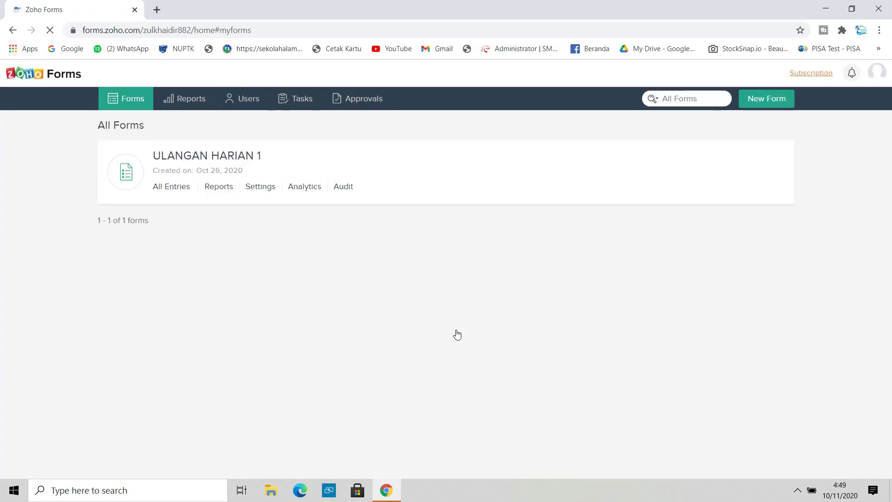
# - Return to the All Forms list and start a new form
pyautogui.moveTo(618, 183)
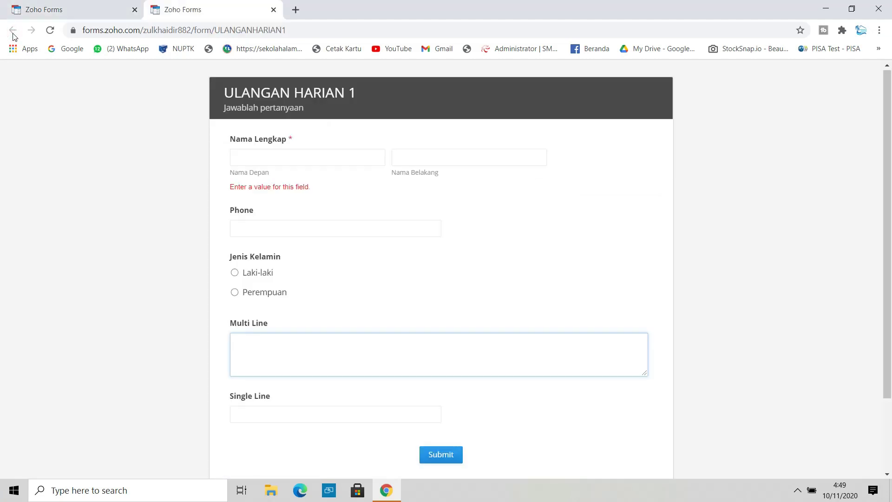
pyautogui.click(66, 9)
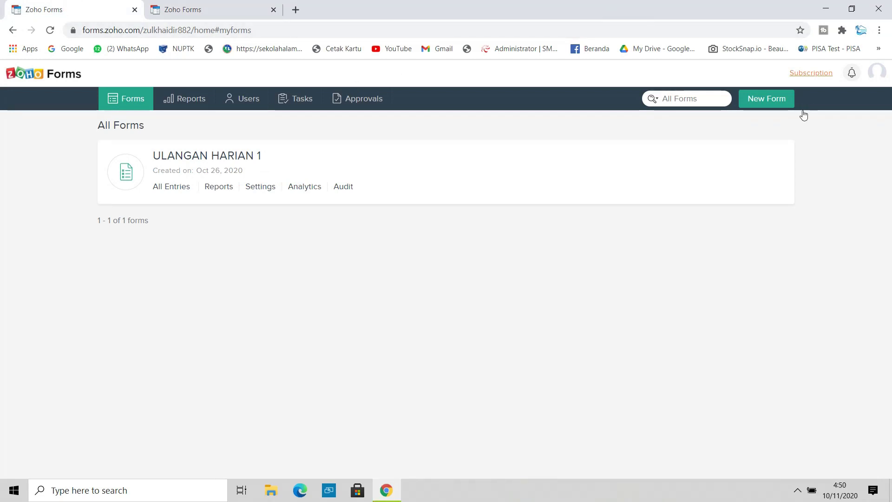
pyautogui.click(776, 105)
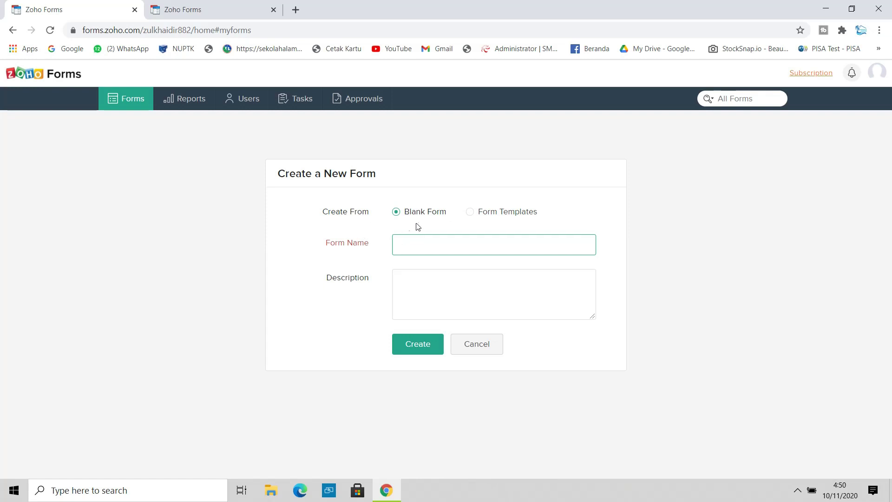
# - Browse the form template gallery, previewing the Delivery Feedback, Donation Form, Course Application and Course Evaluation templates, and close it
pyautogui.click(474, 213)
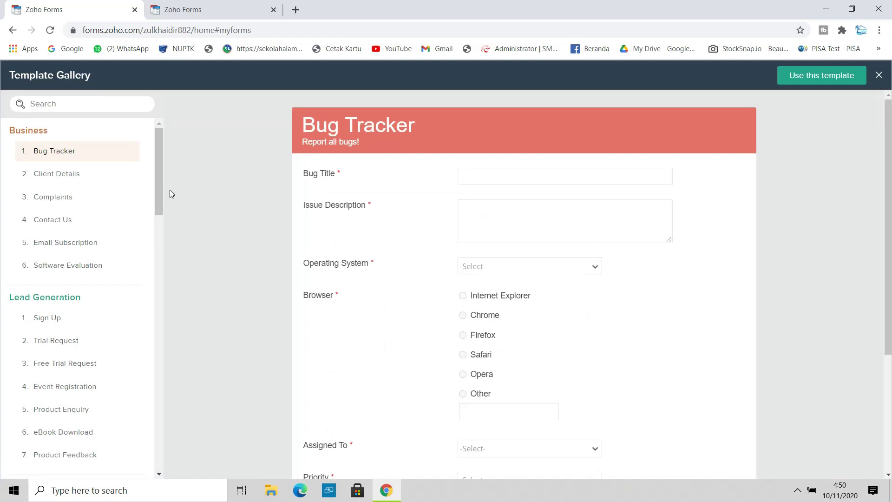
pyautogui.moveTo(160, 158); pyautogui.dragTo(161, 327)
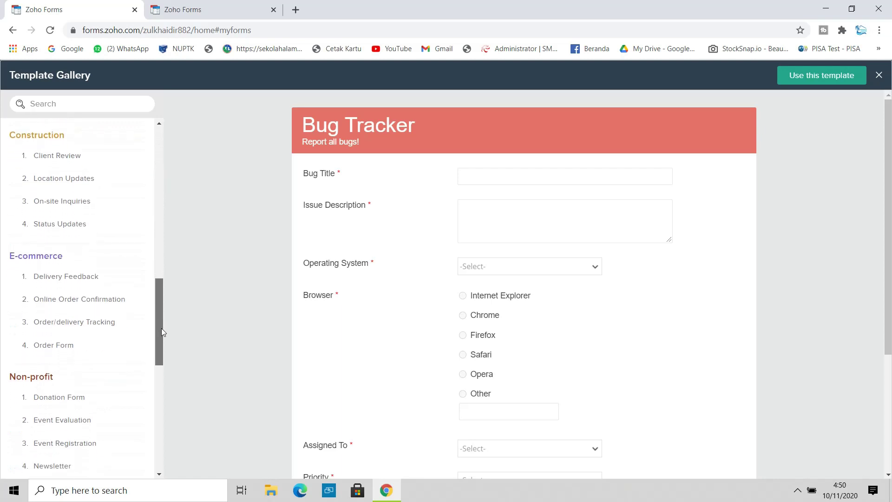
pyautogui.click(86, 279)
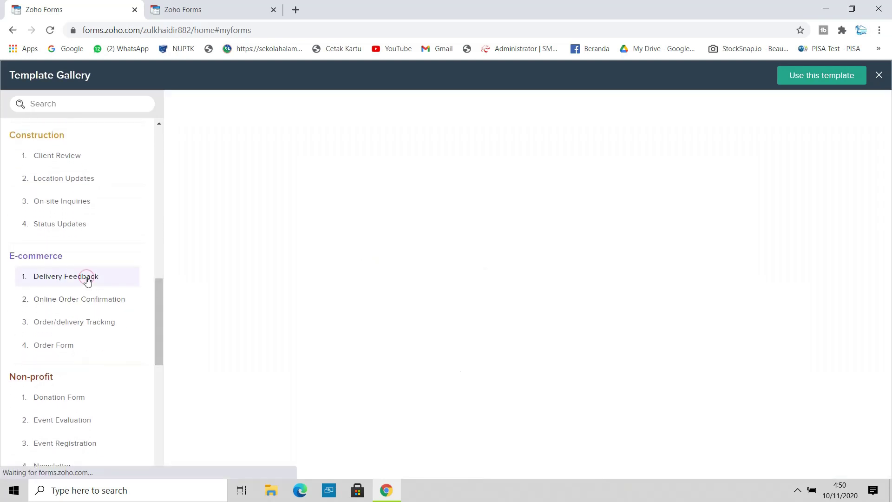
pyautogui.click(71, 406)
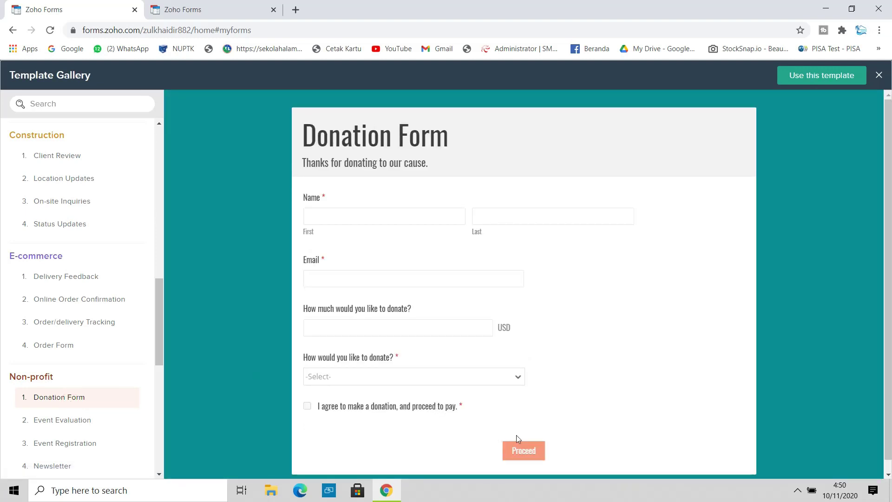
pyautogui.moveTo(159, 349); pyautogui.dragTo(158, 387)
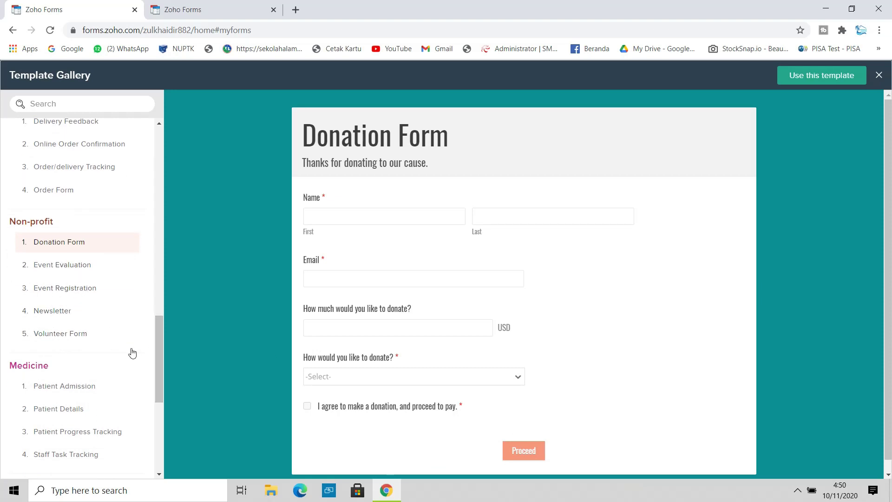
pyautogui.moveTo(157, 358); pyautogui.dragTo(157, 419)
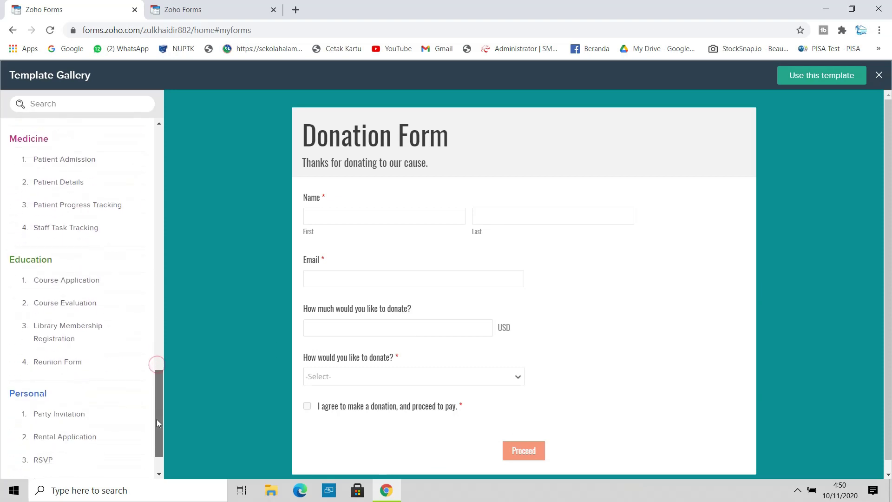
pyautogui.click(52, 281)
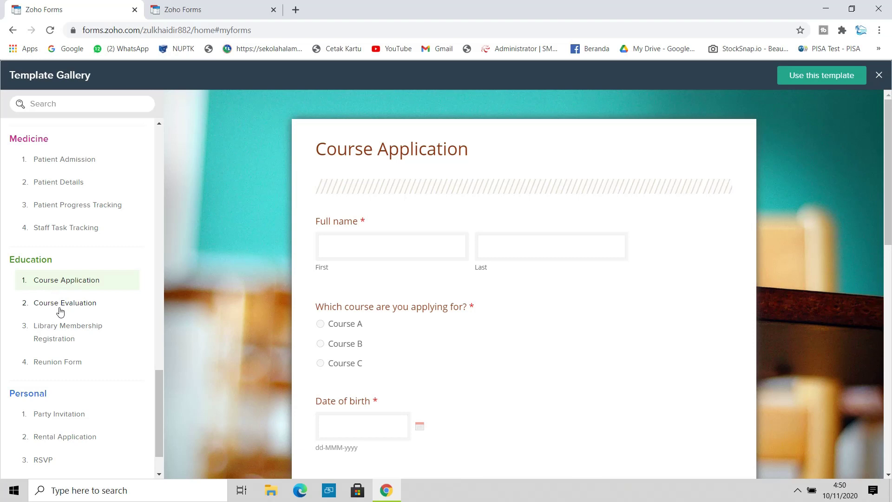
pyautogui.click(59, 305)
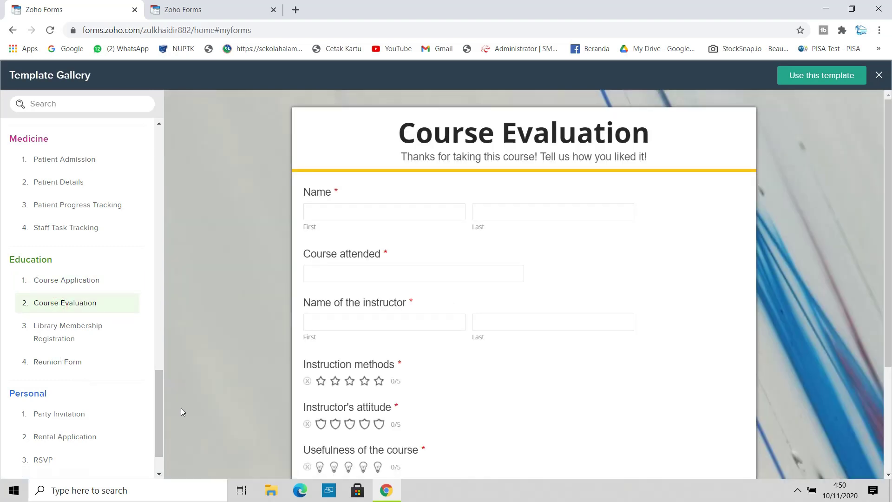
pyautogui.moveTo(157, 422); pyautogui.dragTo(156, 472)
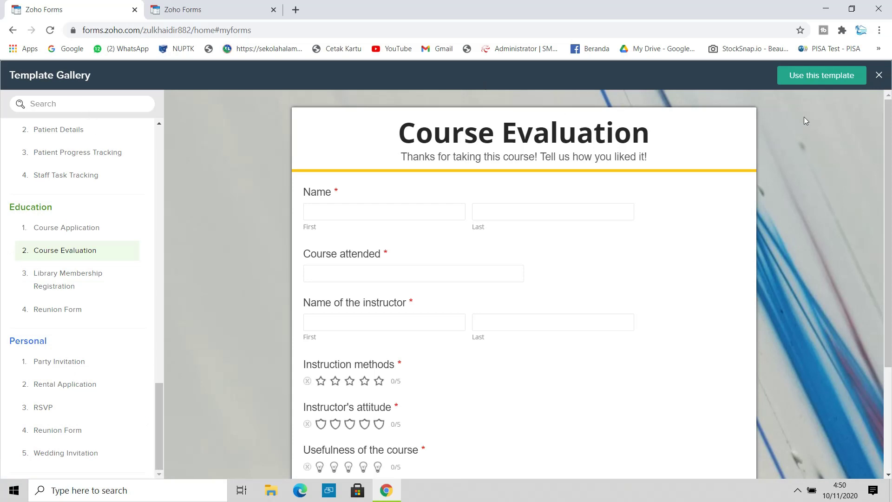
pyautogui.click(876, 75)
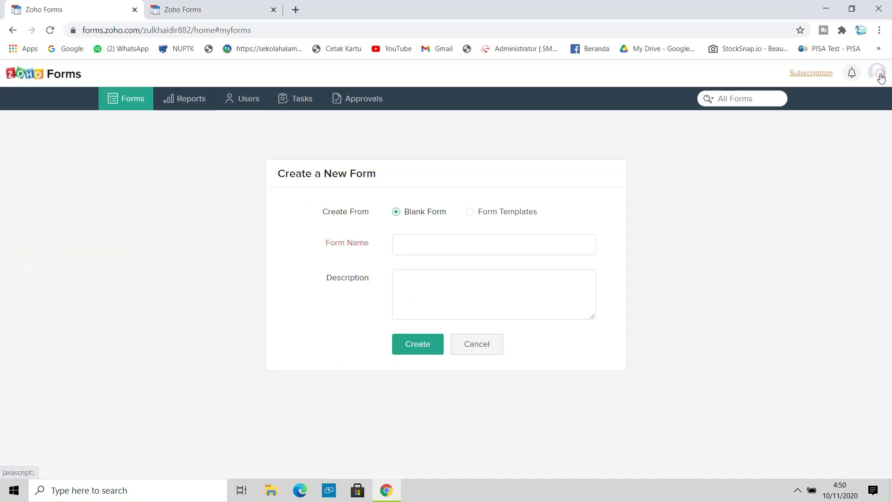
# - Create a blank form named ABSEN RAPAT KOMITE
pyautogui.click(425, 252)
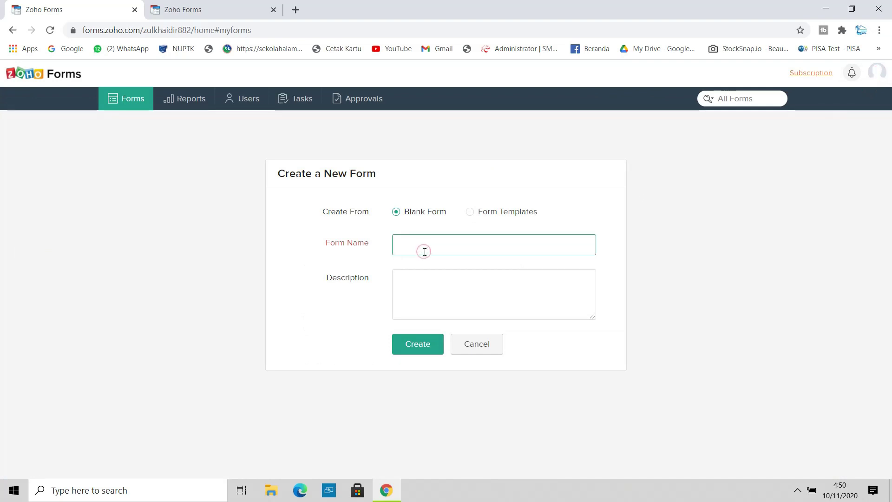
pyautogui.write('ABSEN ')
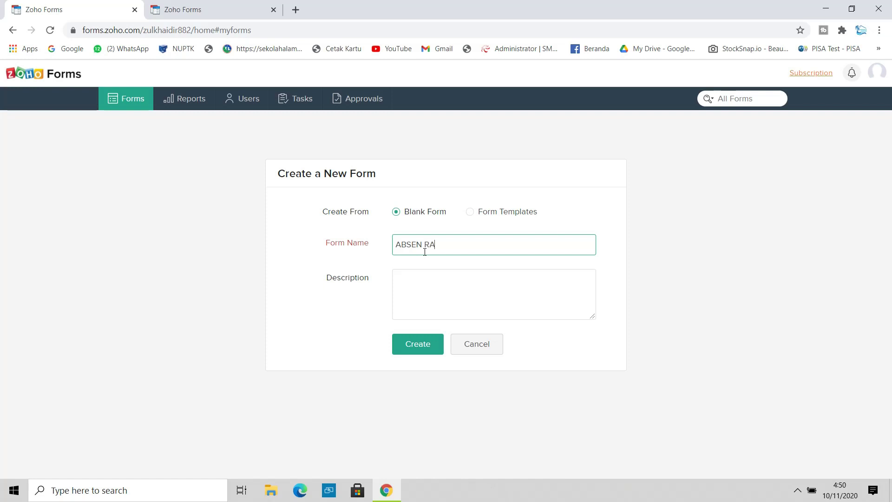
pyautogui.write('RAPAT S')
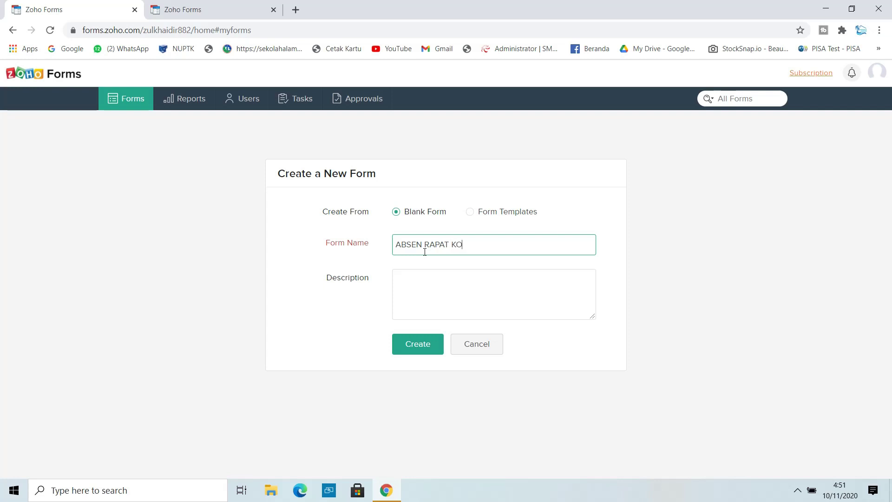
pyautogui.click(422, 278)
pyautogui.click(418, 344)
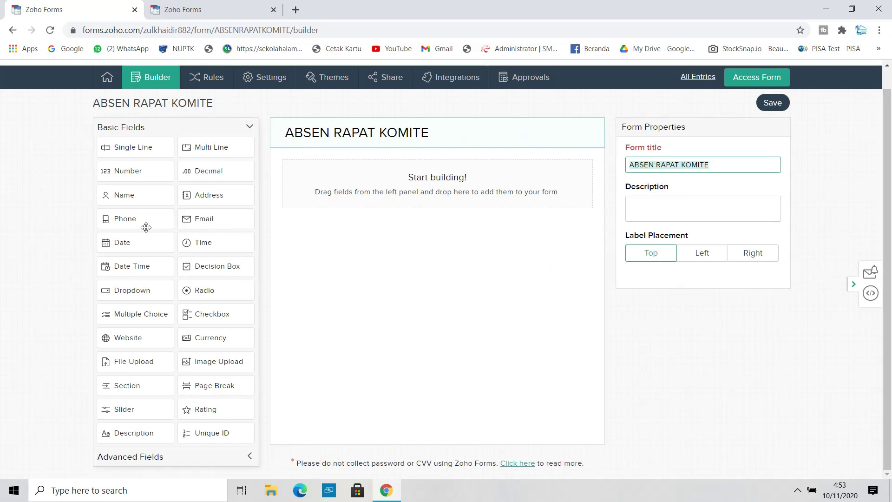
pyautogui.moveTo(125, 197); pyautogui.dragTo(360, 169)
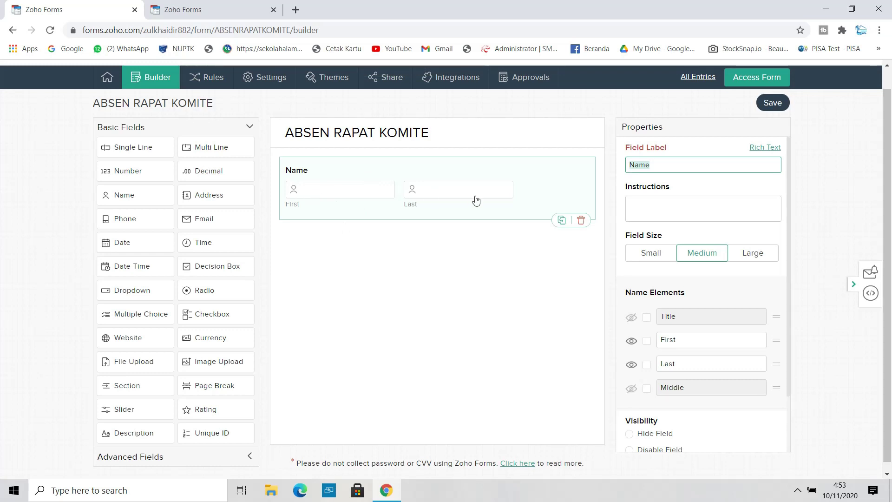
pyautogui.click(583, 220)
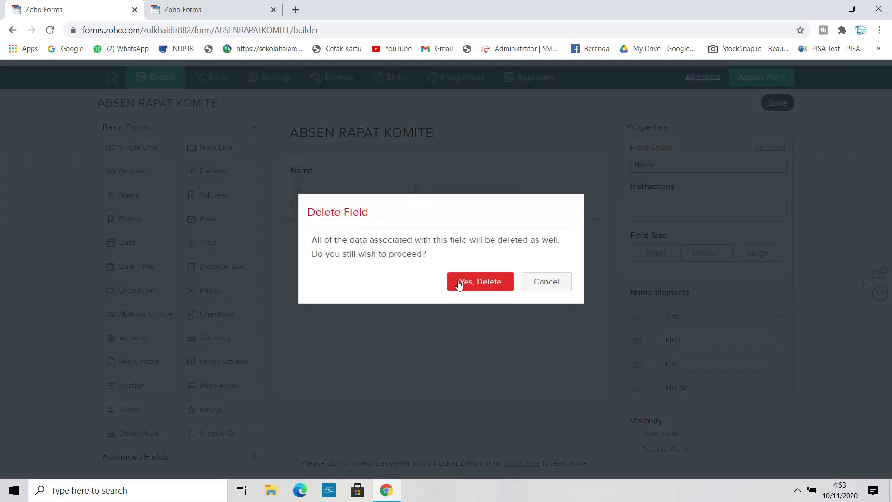
pyautogui.click(461, 282)
# - Add a Single Line field to the form, label it Nama Lengkap and set its field size to Large
pyautogui.moveTo(138, 145); pyautogui.dragTo(404, 171)
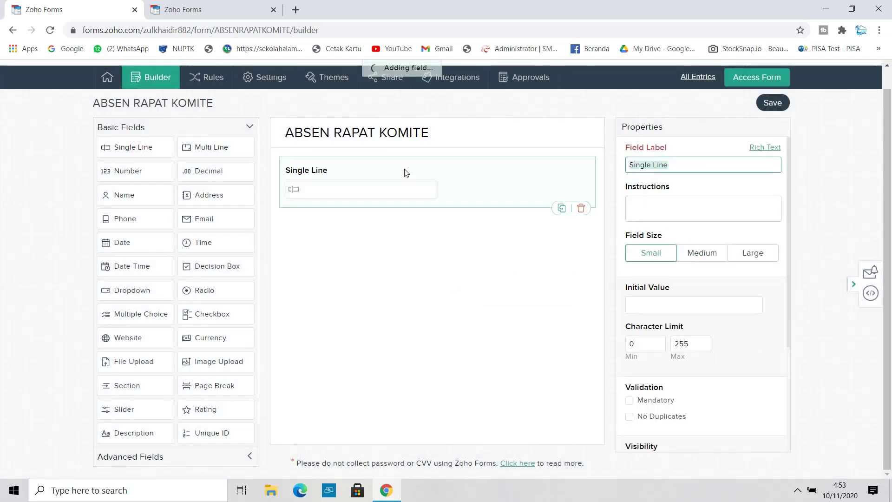
pyautogui.press('BackSpace')
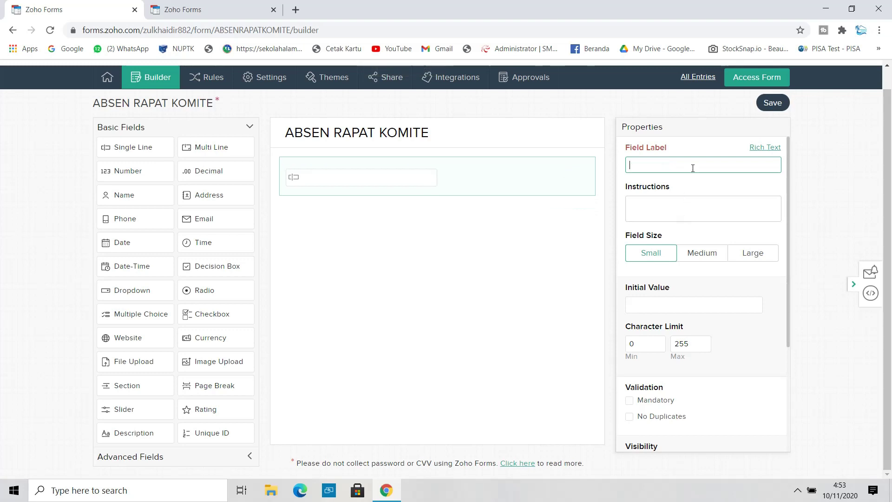
pyautogui.write('Nama ')
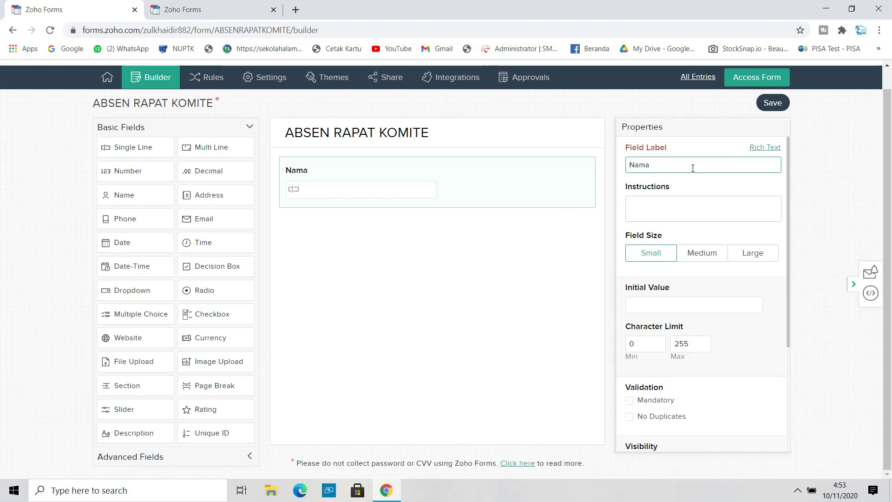
pyautogui.write('Lengkap')
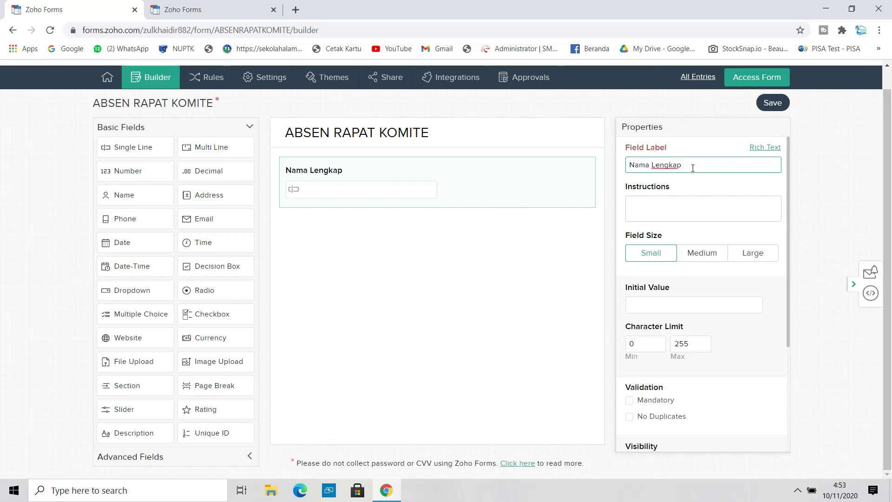
pyautogui.click(709, 254)
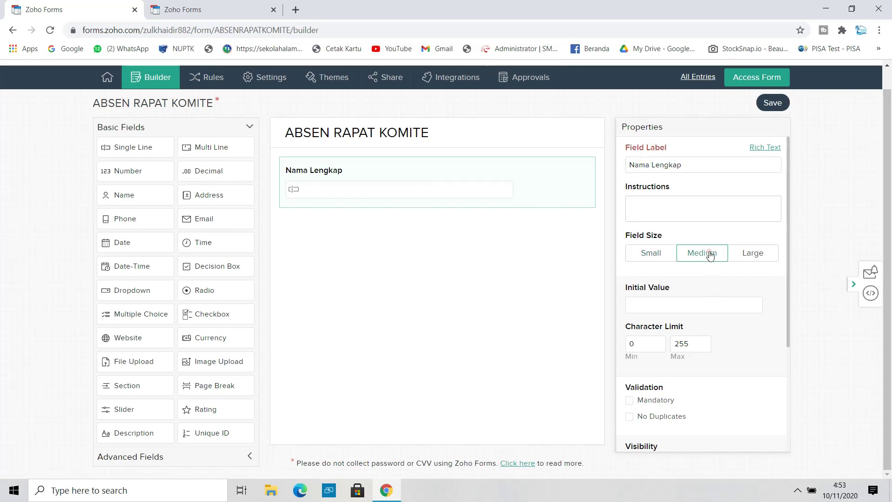
pyautogui.click(748, 254)
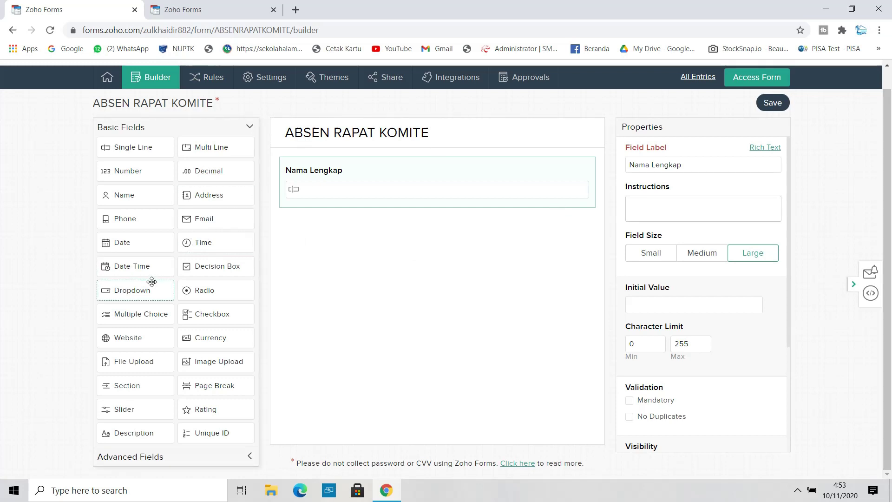
# - Add a Phone field below Nama Lengkap and set its field size to Large
pyautogui.moveTo(143, 219); pyautogui.dragTo(386, 218)
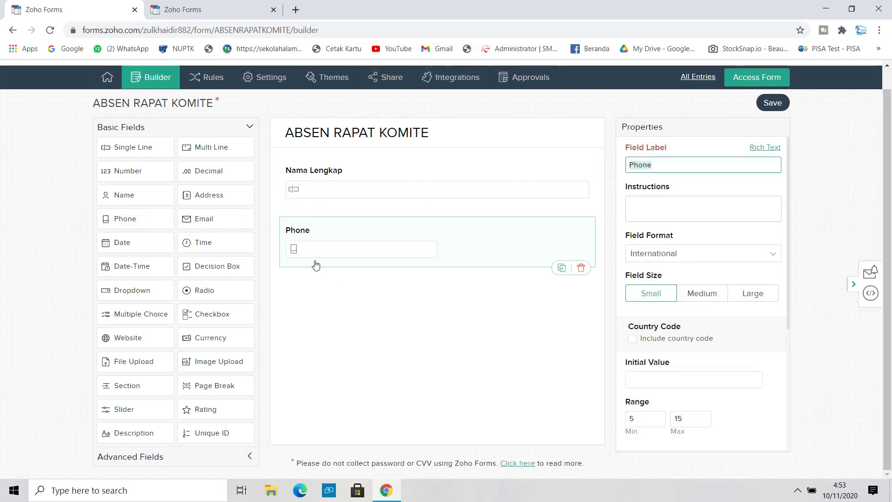
pyautogui.click(772, 297)
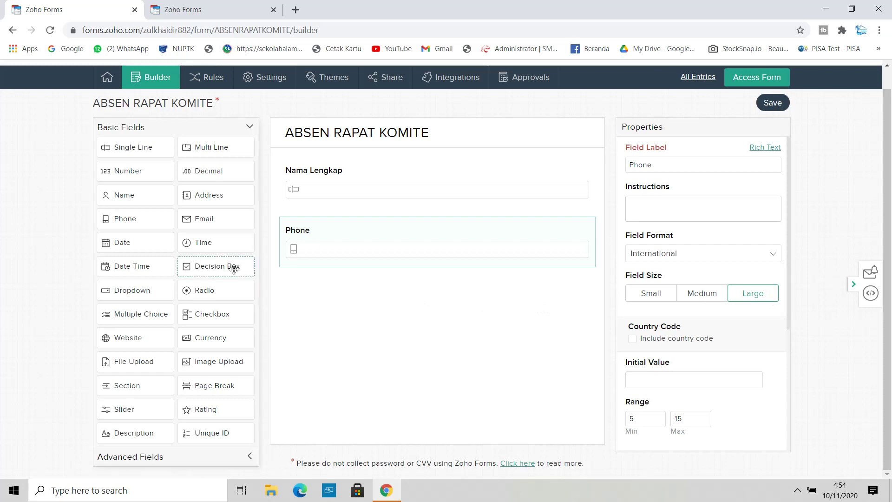
# - Add an Address field below Phone and label it Alamat
pyautogui.moveTo(211, 191); pyautogui.dragTo(387, 309)
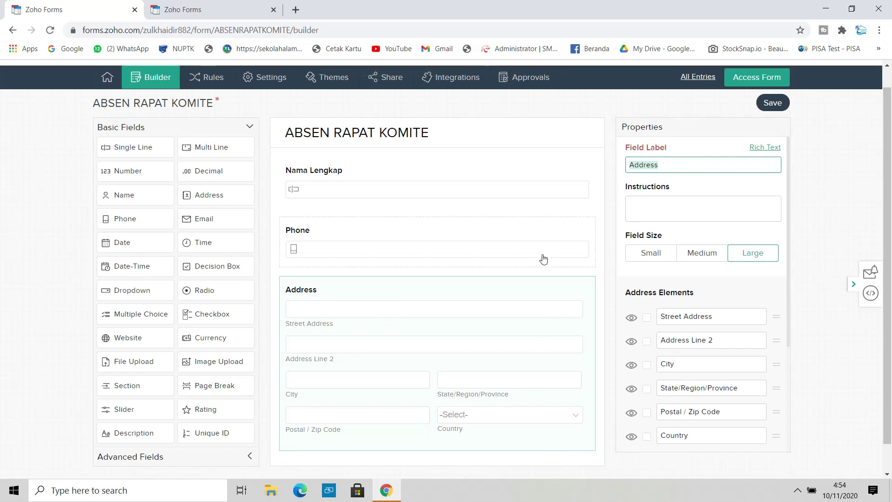
pyautogui.scroll(-1, 884, 265)
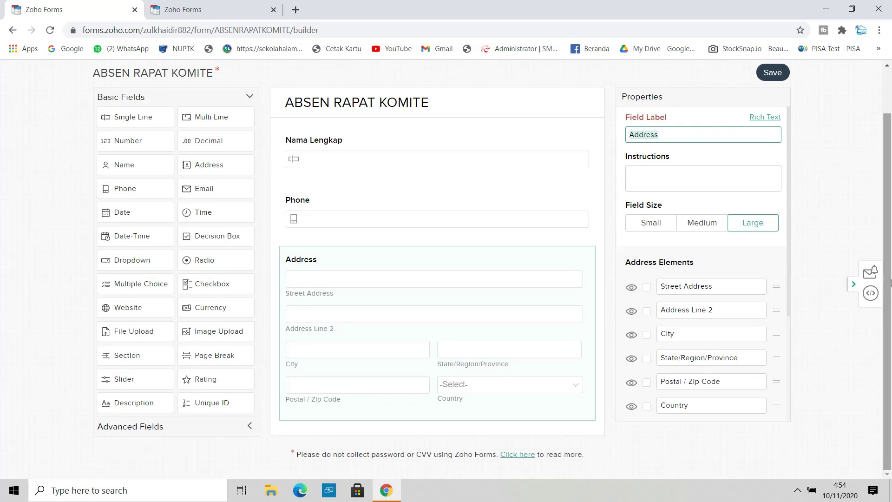
pyautogui.scroll(1, 360, 265)
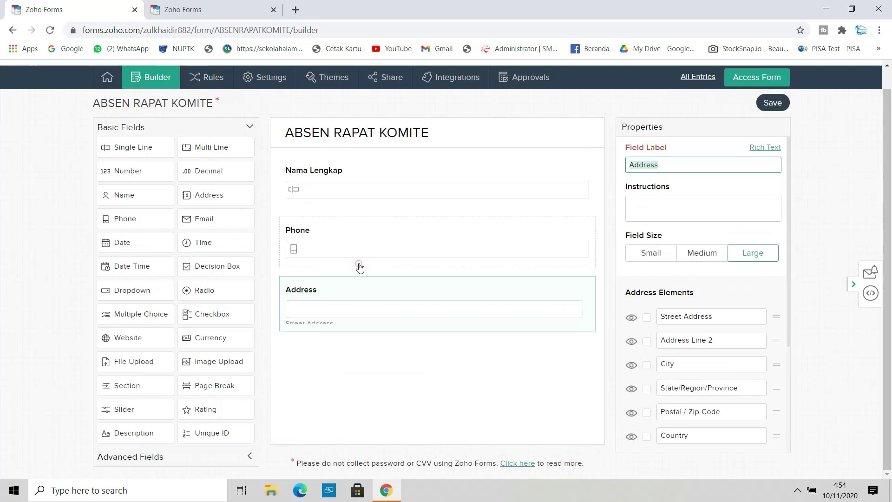
pyautogui.write('Alamat')
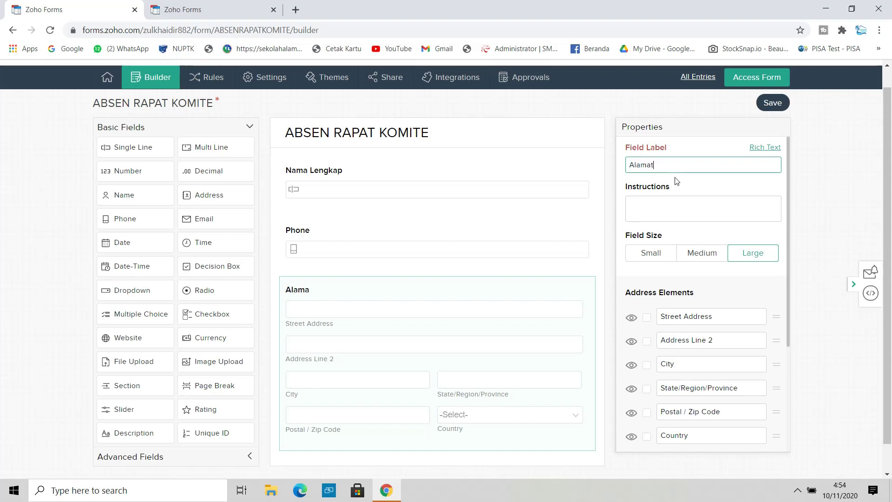
pyautogui.click(813, 216)
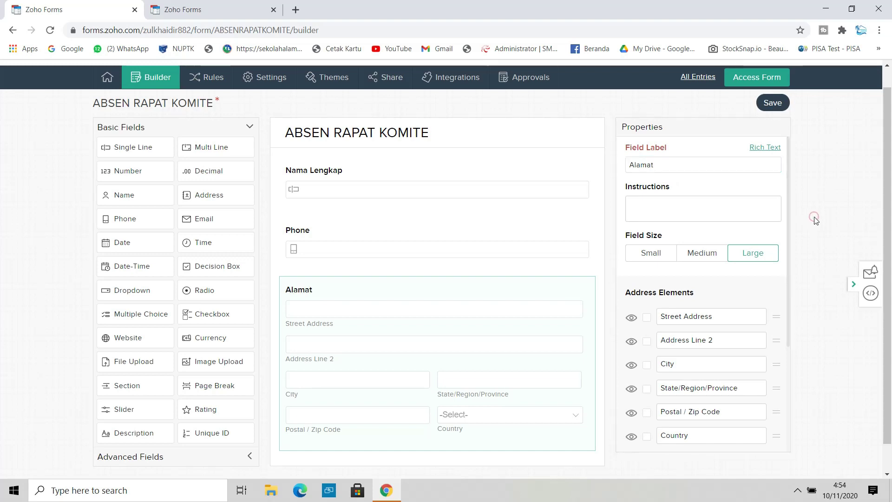
# - Rename the Street Address element of the Alamat field as Kelurahan
pyautogui.scroll(-1, 476, 342)
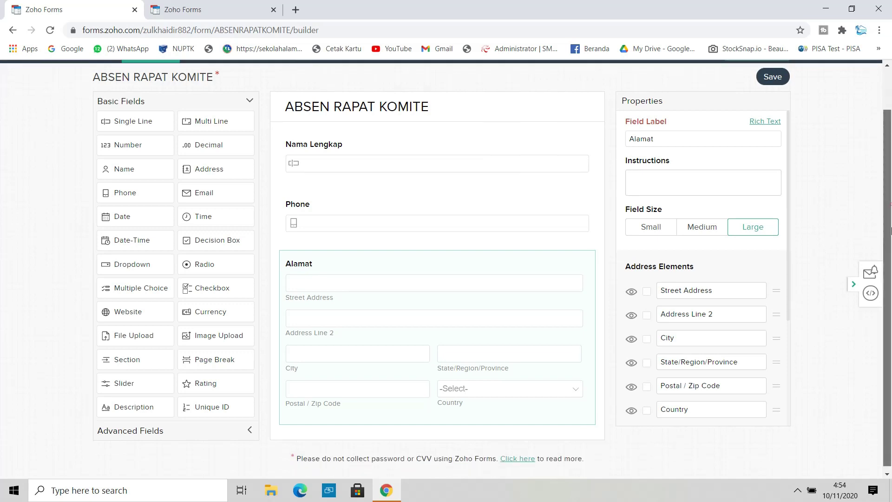
pyautogui.click(338, 300)
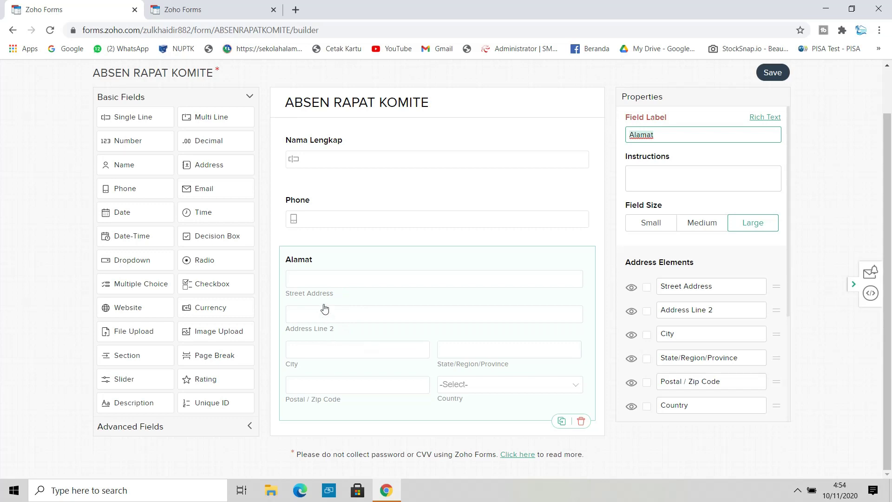
pyautogui.tripleClick(727, 288)
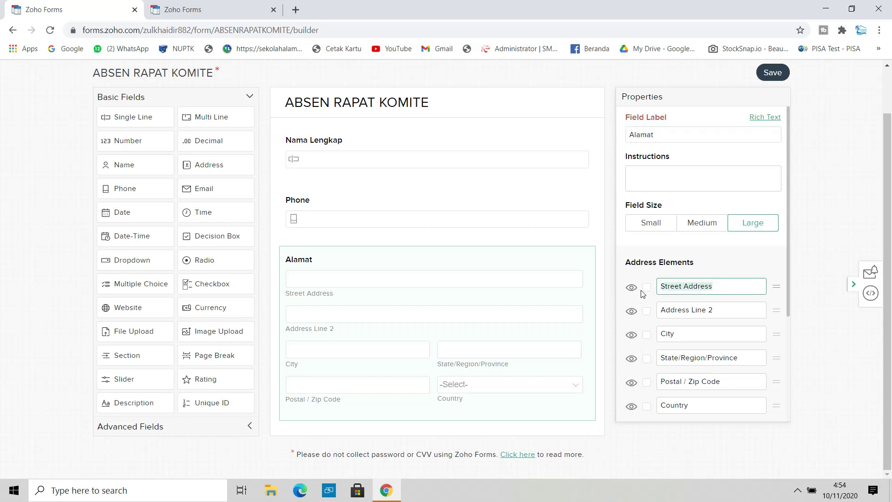
pyautogui.write('Kelu')
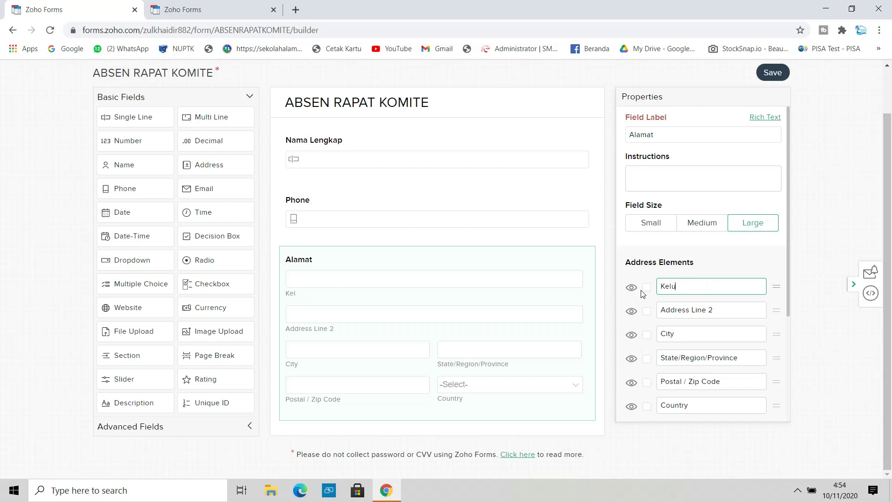
pyautogui.write('rahan')
pyautogui.click(731, 310)
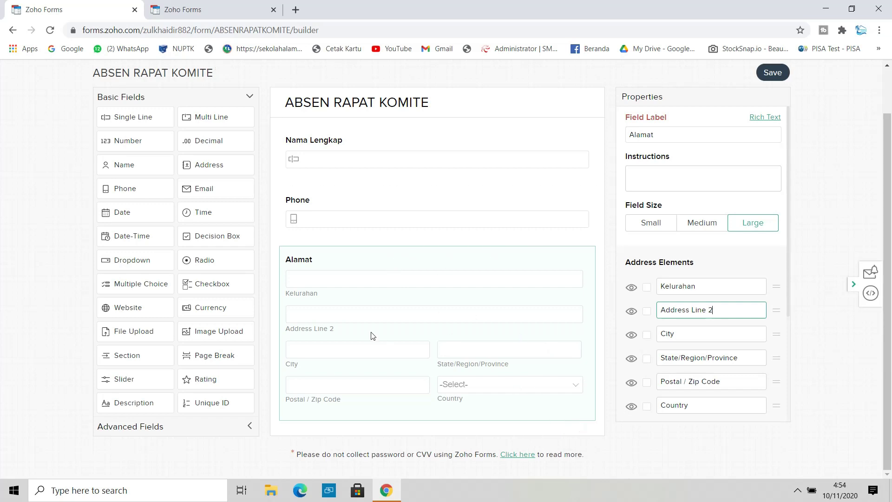
# - Delete the Alamat address field from the form
pyautogui.click(571, 381)
pyautogui.click(488, 283)
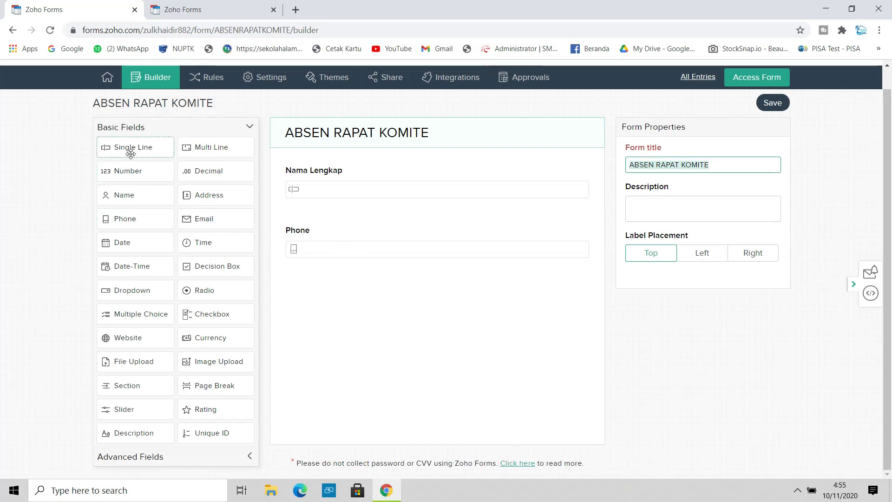
# - Add a Single Line field labelled "Wali dari siswa bernama:" below Phone, followed by a Date field
pyautogui.moveTo(144, 150); pyautogui.dragTo(357, 301)
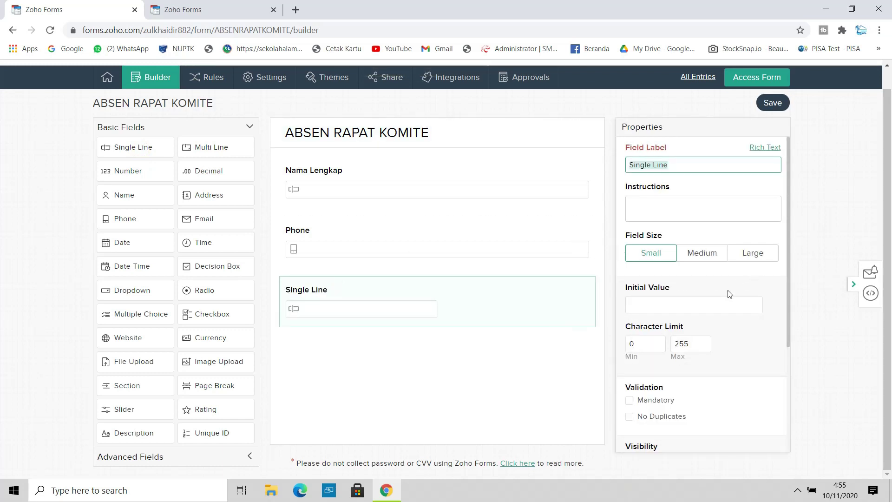
pyautogui.press('BackSpace')
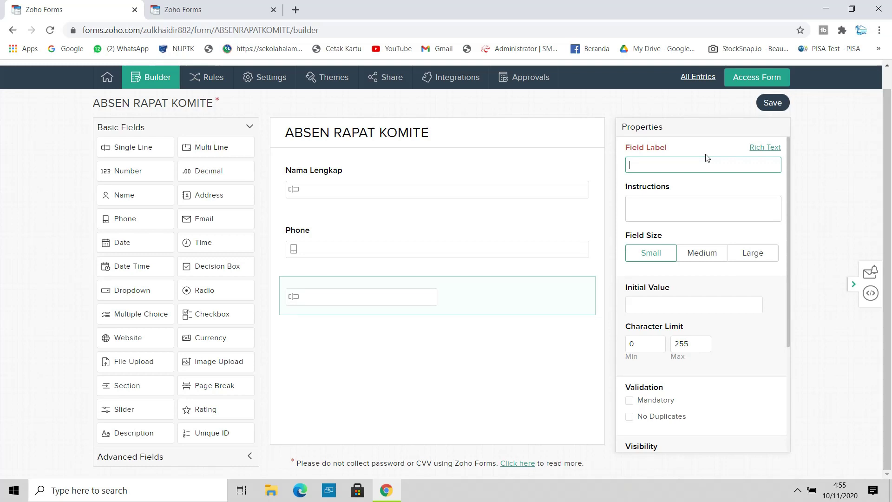
pyautogui.write('Wali da')
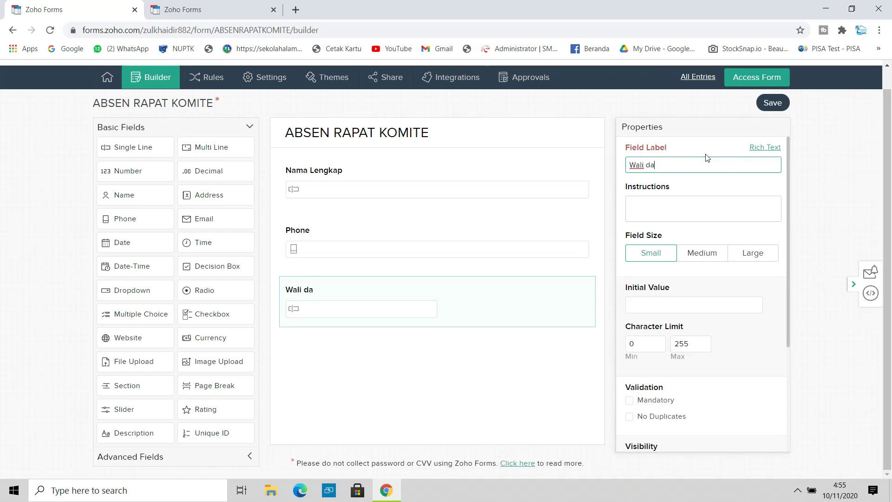
pyautogui.write('ri siswa berna')
pyautogui.write('ma')
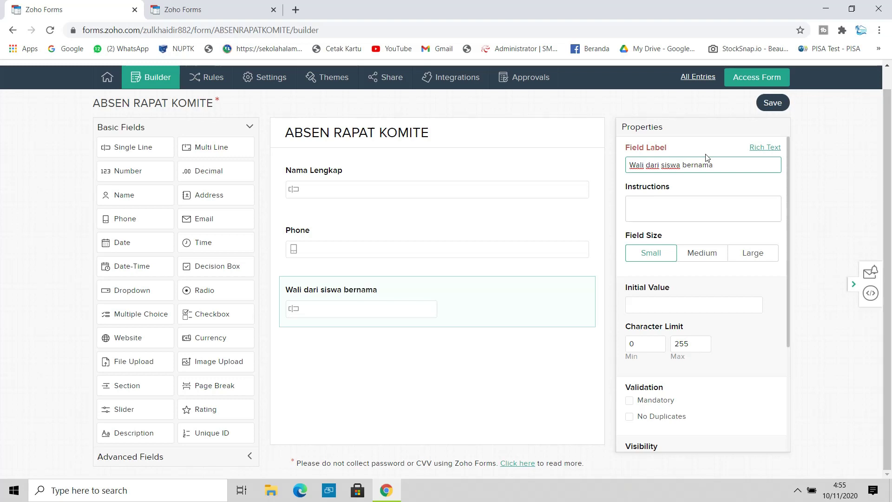
pyautogui.press('BackSpace')
pyautogui.write(':')
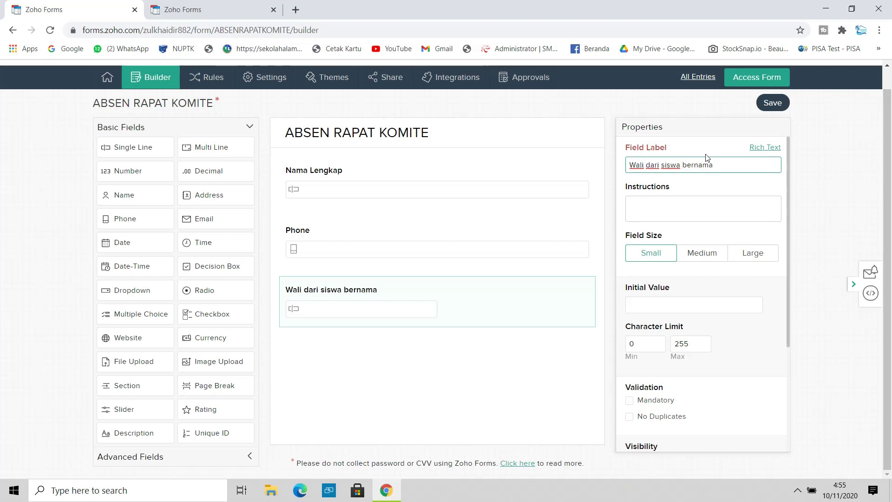
pyautogui.click(503, 397)
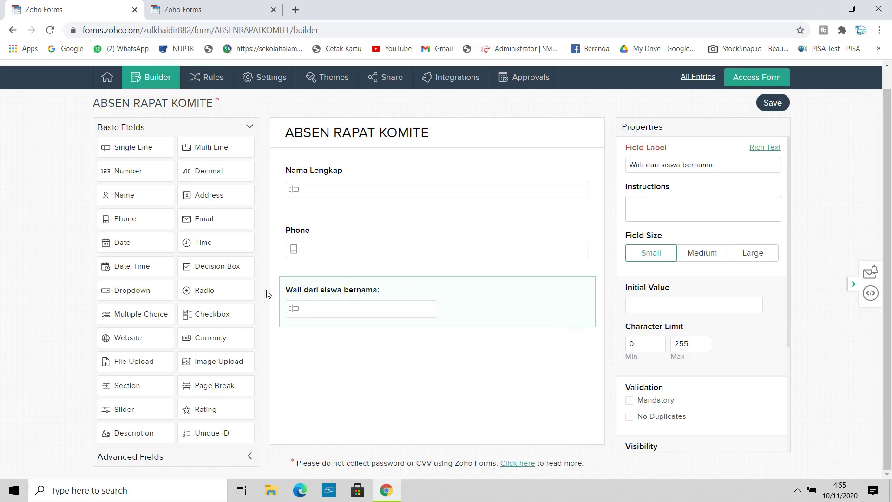
pyautogui.moveTo(123, 242); pyautogui.dragTo(351, 350)
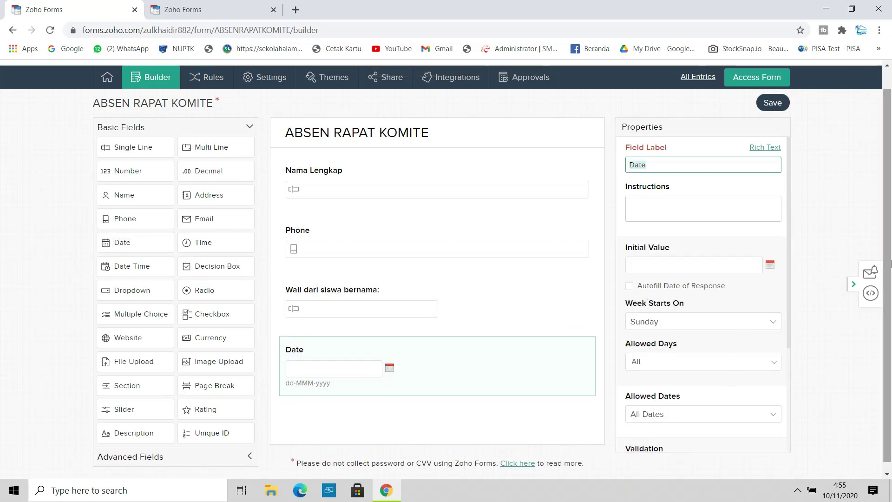
# - Add a Signature field below Date, label it Tanda Tangan and save the form
pyautogui.scroll(-1, 889, 263)
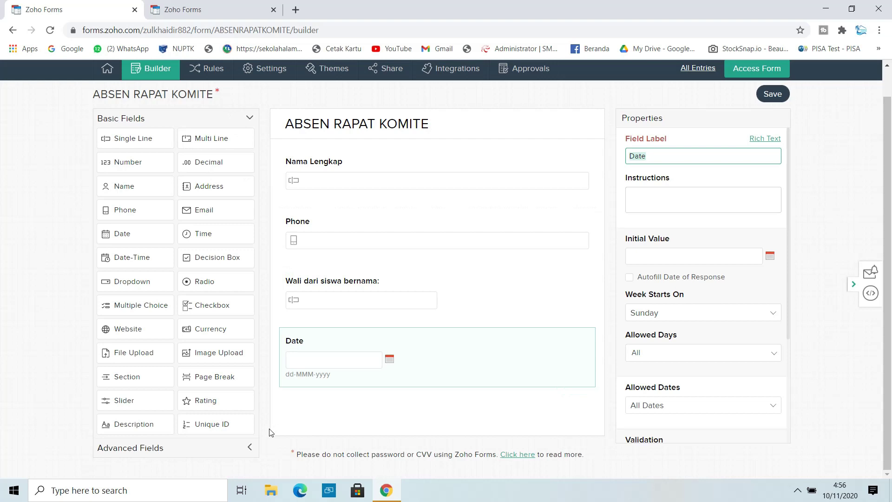
pyautogui.rightClick(250, 447)
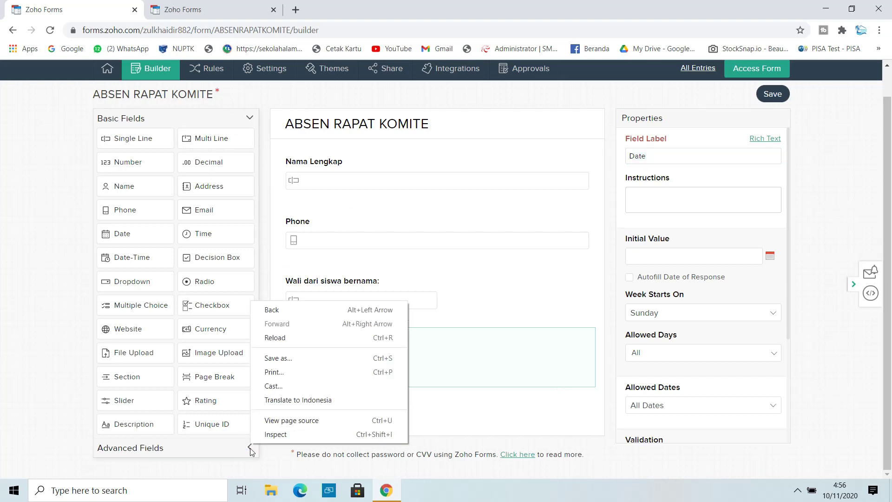
pyautogui.click(250, 448)
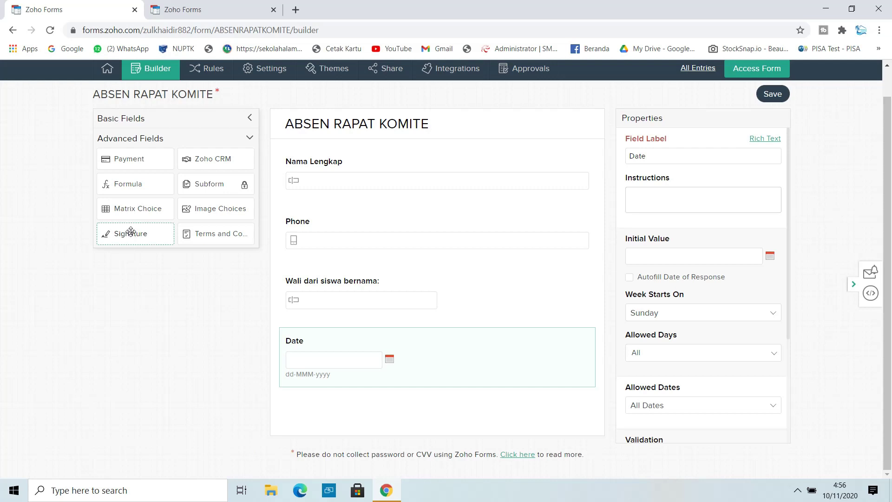
pyautogui.moveTo(131, 232); pyautogui.dragTo(348, 409)
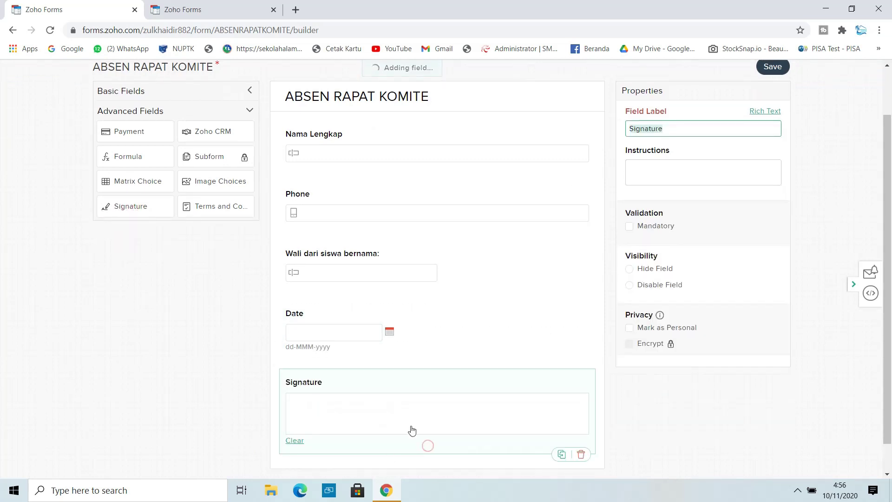
pyautogui.press('BackSpace')
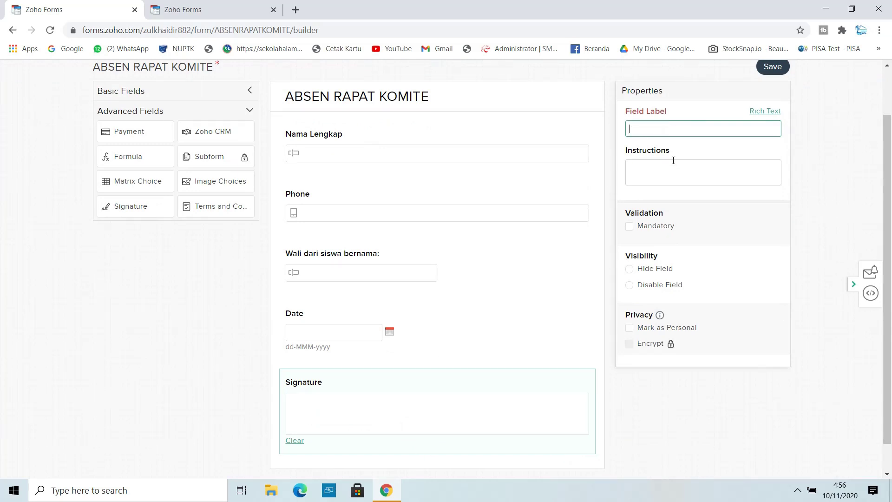
pyautogui.write('Tanda Tangan')
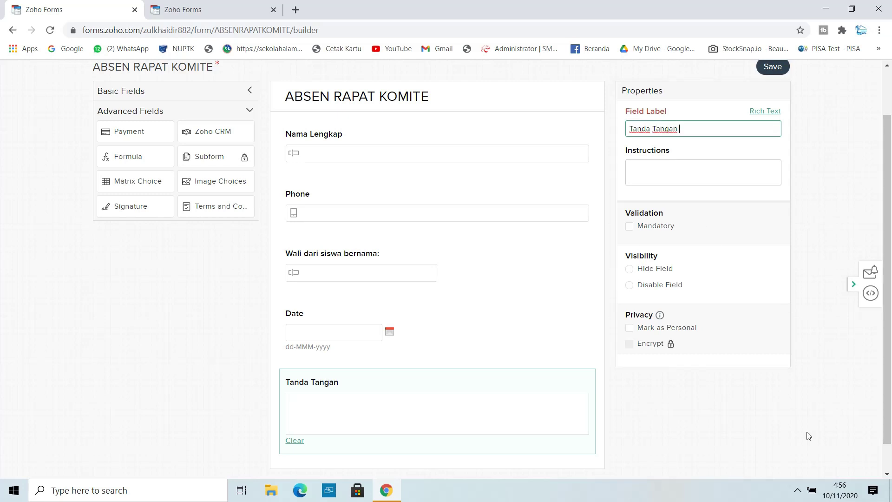
pyautogui.scroll(2, 877, 346)
pyautogui.click(775, 125)
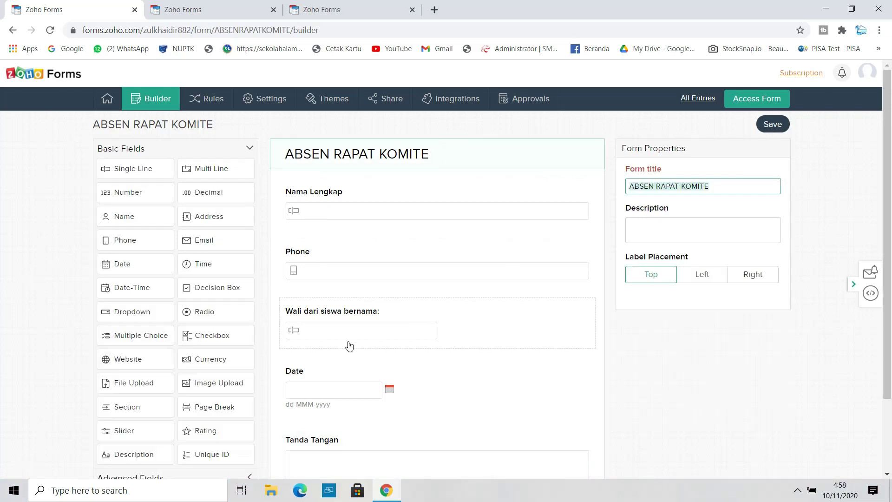
# - Close the other two Zoho Forms browser tabs, keeping only the form builder open
pyautogui.moveTo(888, 262); pyautogui.dragTo(876, 230)
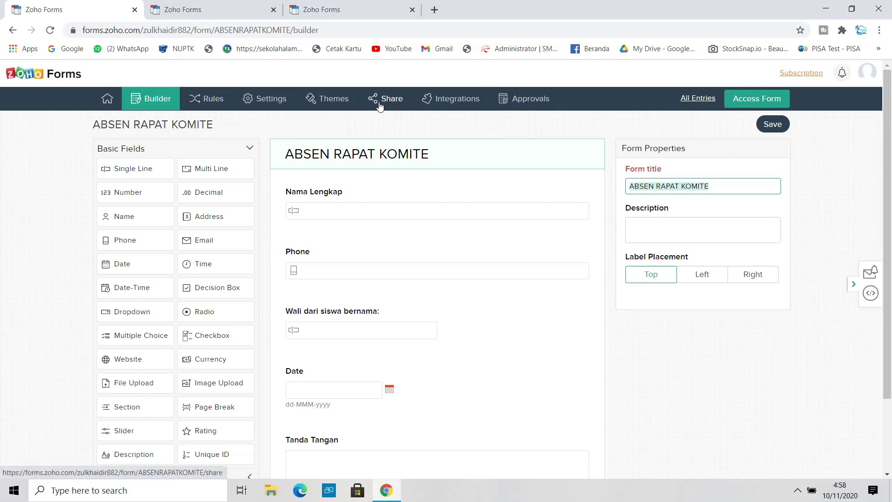
pyautogui.click(274, 10)
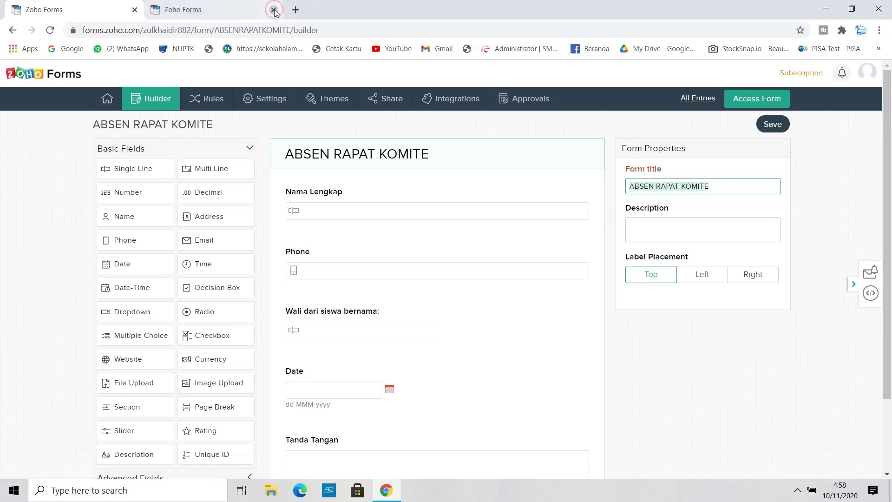
pyautogui.click(273, 10)
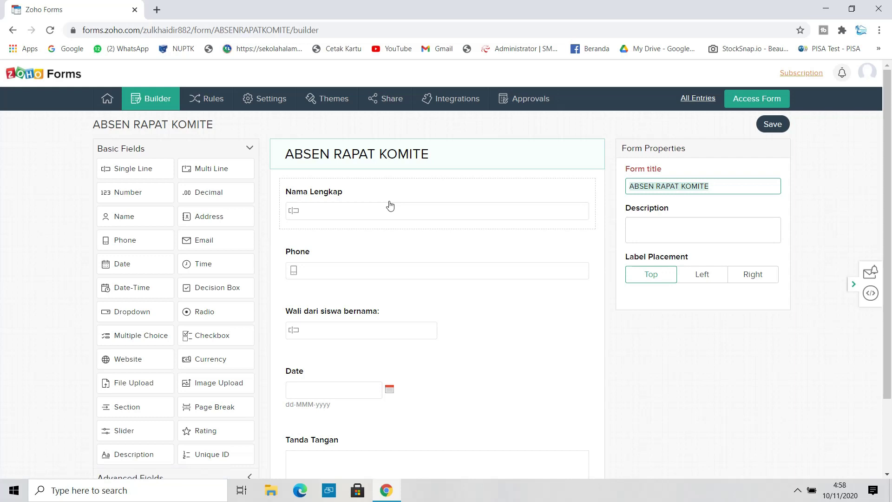
# - Copy the form's public permalink from its sharing settings, and generate and copy a shortened URL
pyautogui.click(392, 104)
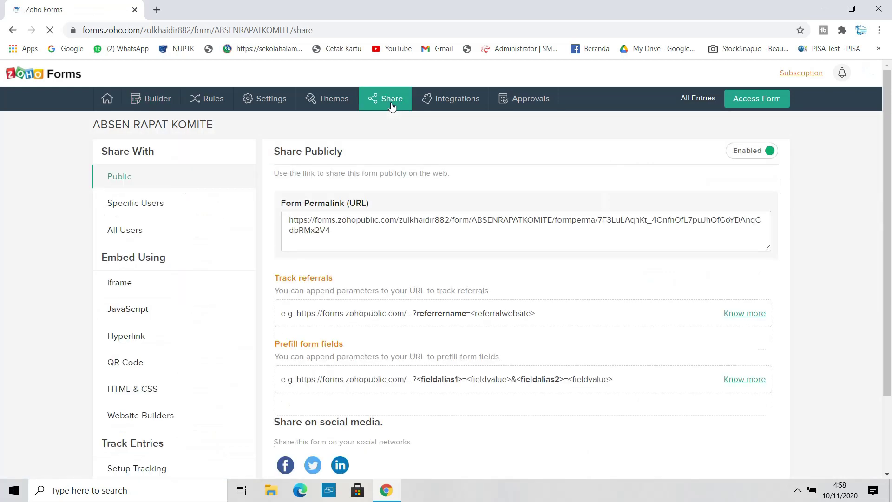
pyautogui.click(342, 233)
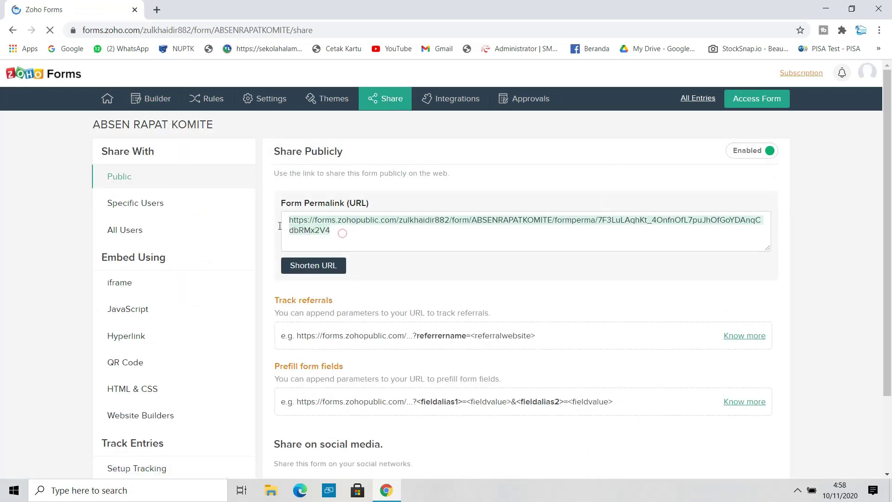
pyautogui.click(341, 244)
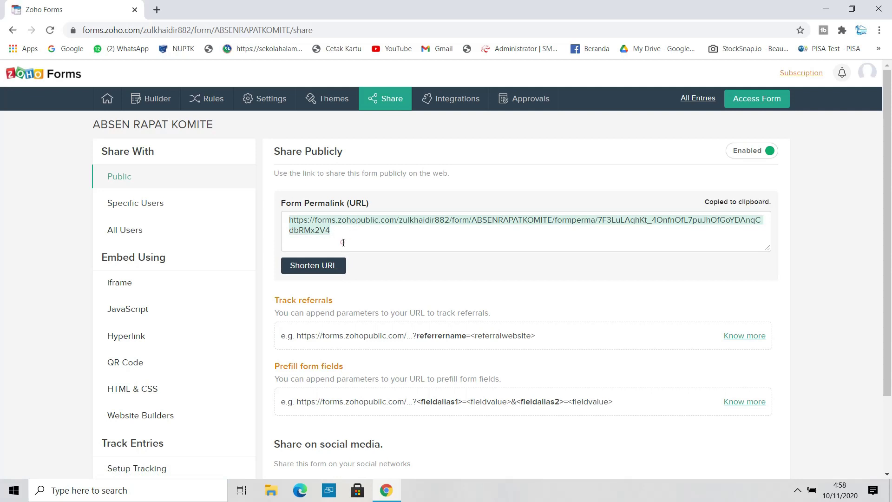
pyautogui.click(328, 266)
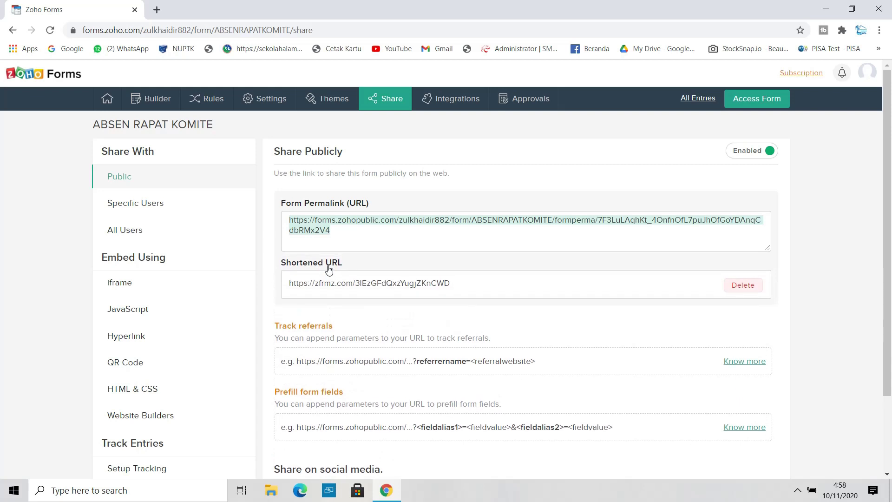
pyautogui.click(483, 274)
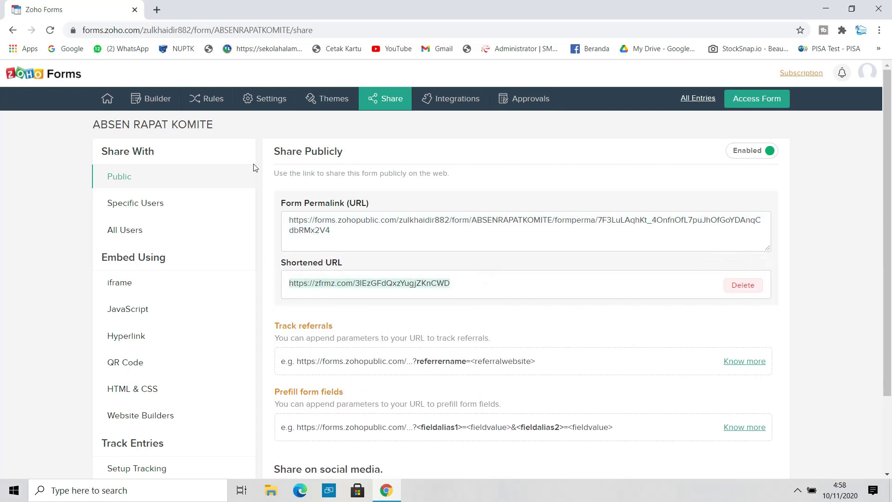
# - Open the copied shortened URL in a new browser tab and look over the published attendance form
pyautogui.click(155, 7)
pyautogui.hotkey('ctrl', 'v')
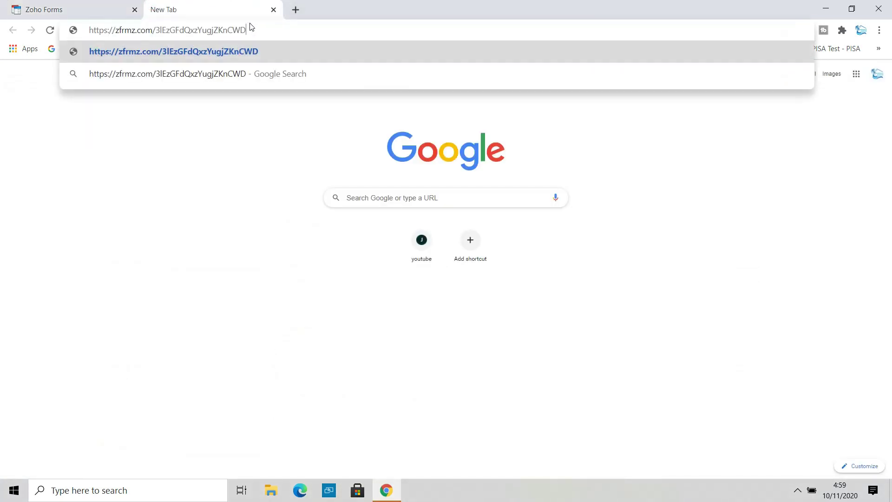
pyautogui.press('Return')
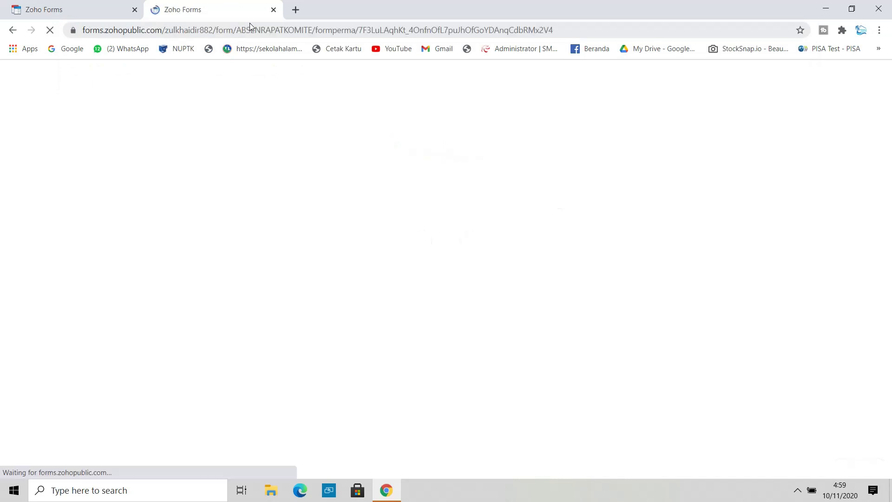
pyautogui.scroll(-3, 887, 174)
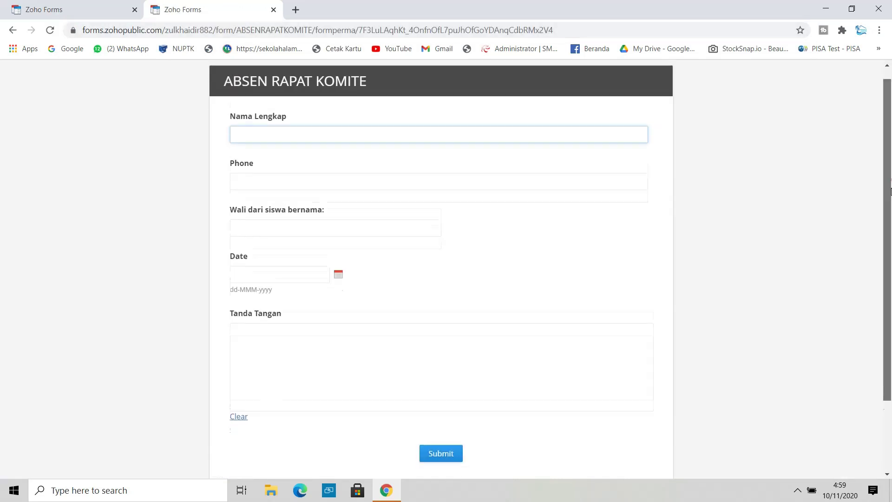
pyautogui.scroll(3, 887, 174)
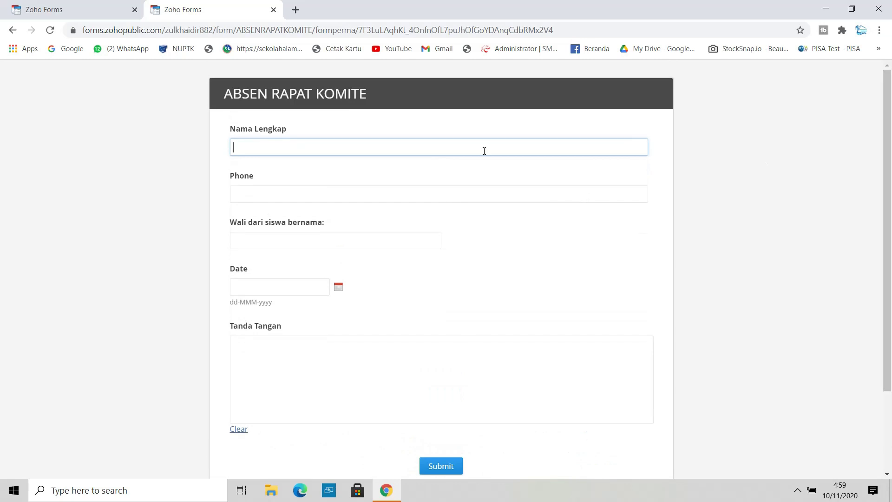
# - Fill in the respondent's full name, phone number and the student's name on the public form
pyautogui.write('Renaldi')
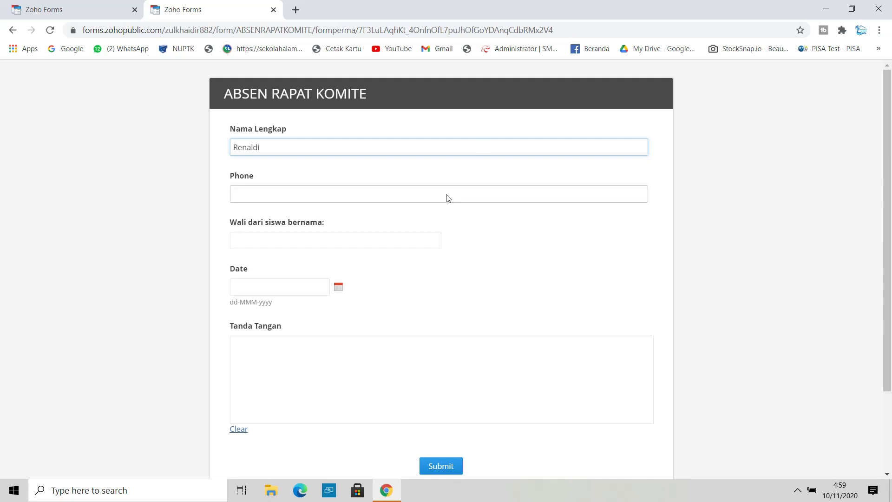
pyautogui.click(410, 191)
pyautogui.write('08')
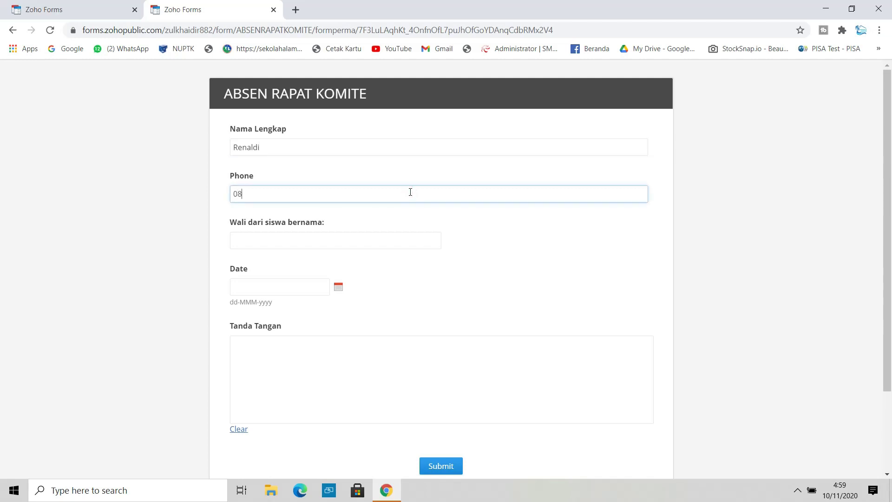
pyautogui.write('9999999')
pyautogui.click(390, 241)
pyautogui.write('sukarno')
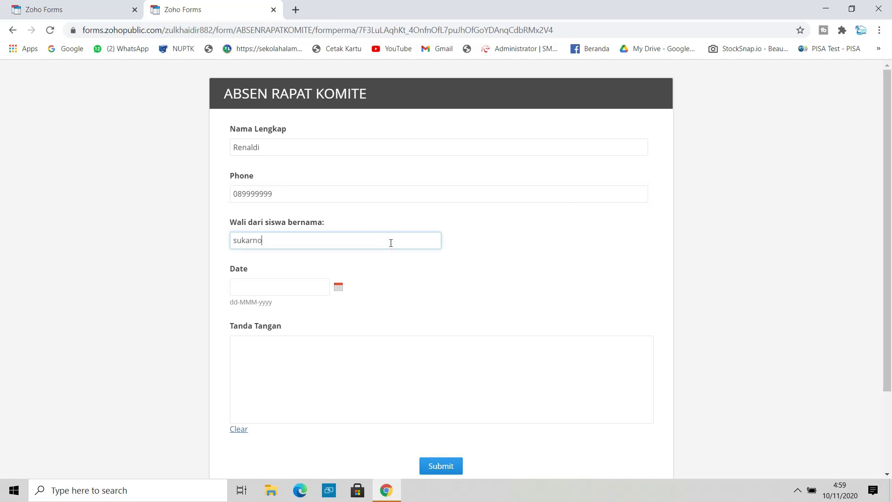
# - Set the date to 10-Nov-2020, draw a freehand signature in the Tanda Tangan field and submit the response
pyautogui.click(338, 286)
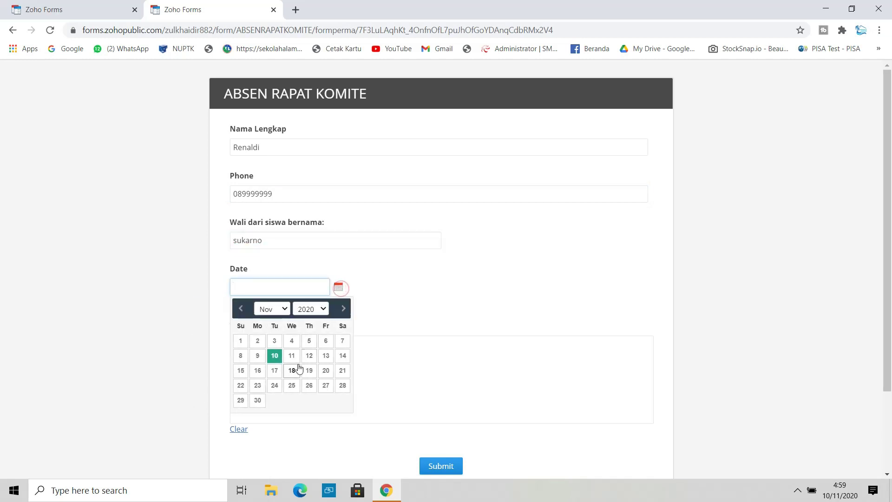
pyautogui.click(274, 356)
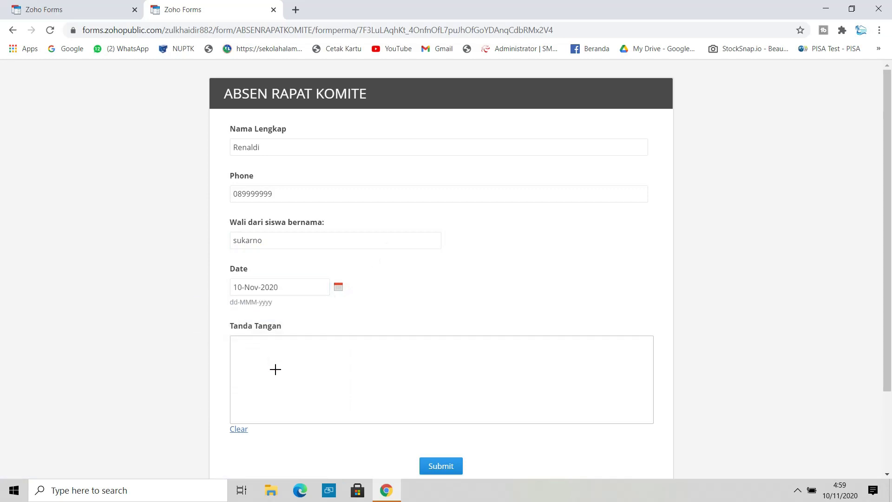
pyautogui.moveTo(275, 362)
pyautogui.mouseDown()
pyautogui.moveTo(310, 388)
pyautogui.moveTo(327, 373)
pyautogui.moveTo(343, 376)
pyautogui.moveTo(344, 356)
pyautogui.moveTo(468, 361)
pyautogui.mouseUp()
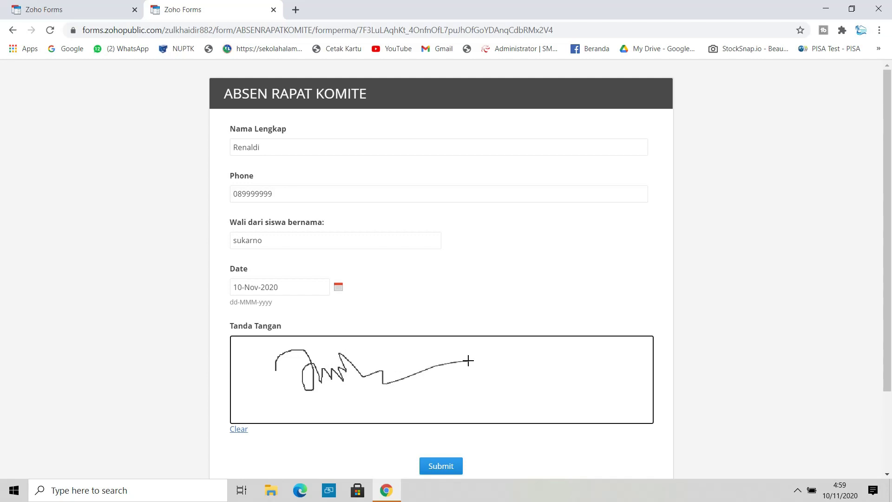
pyautogui.click(443, 471)
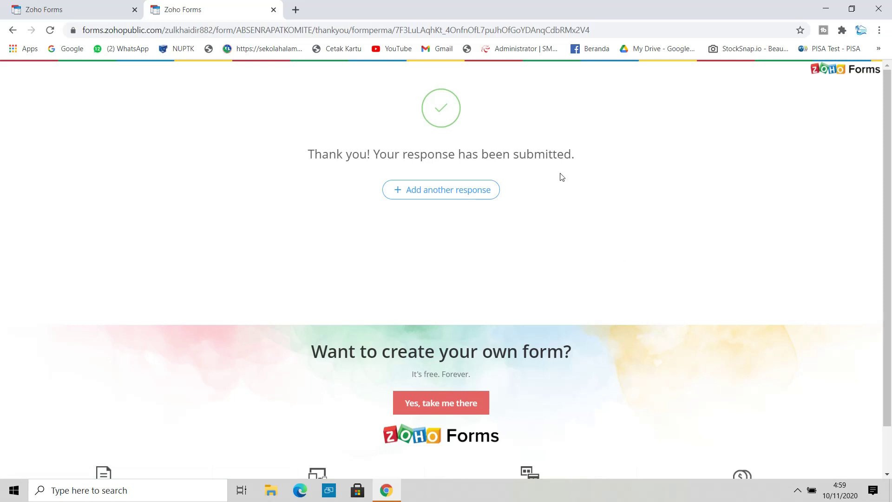
# - View all entries of ABSEN RAPAT KOMITE and preview them for printing as a Summary without comments, leaving the print dialog without printing
pyautogui.click(100, 4)
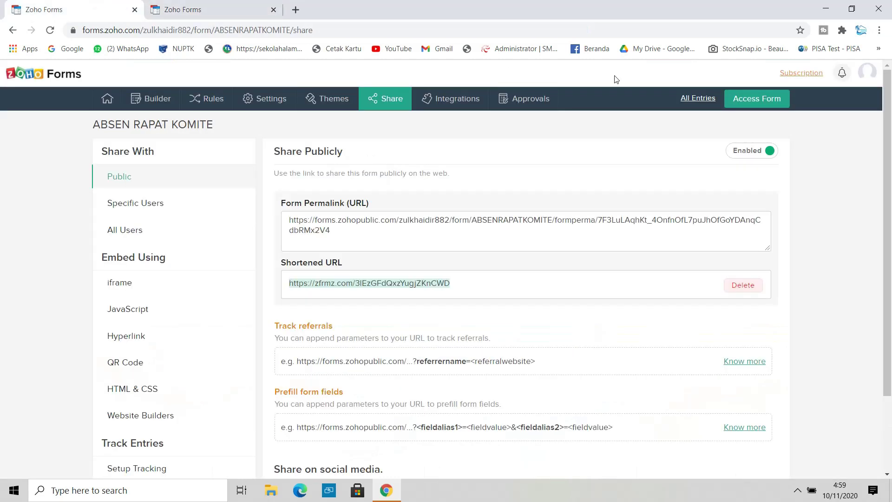
pyautogui.click(697, 97)
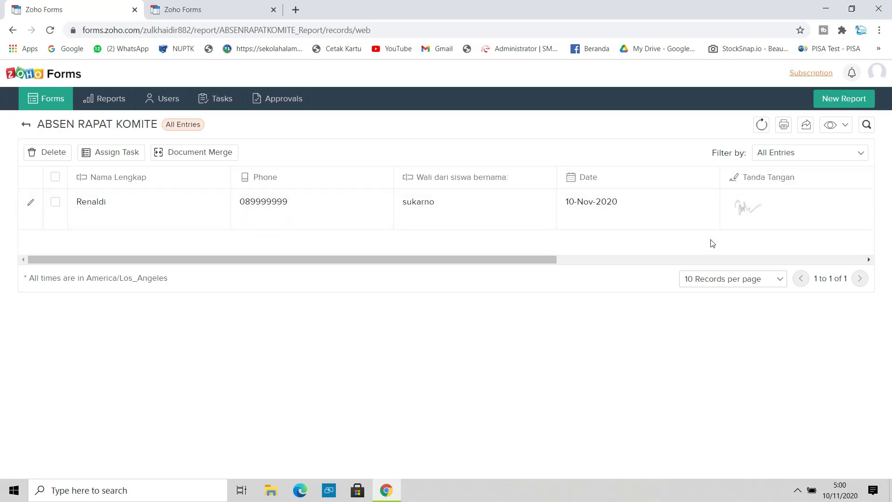
pyautogui.click(784, 126)
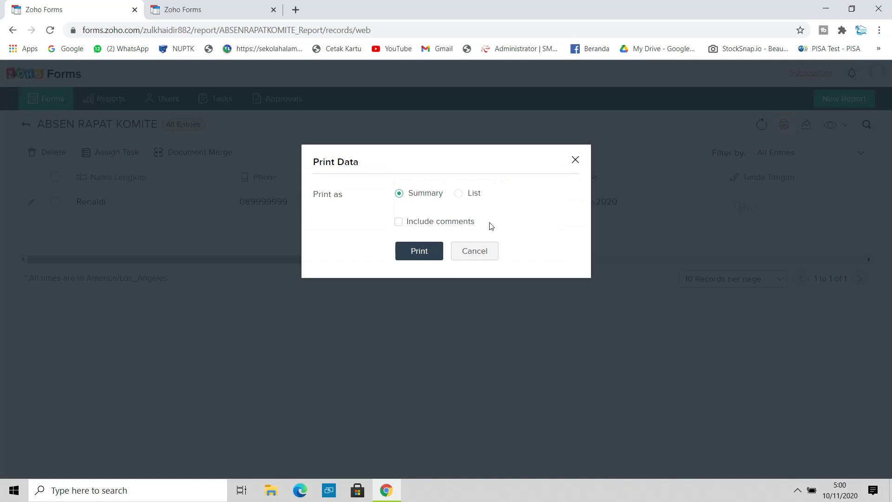
pyautogui.click(435, 254)
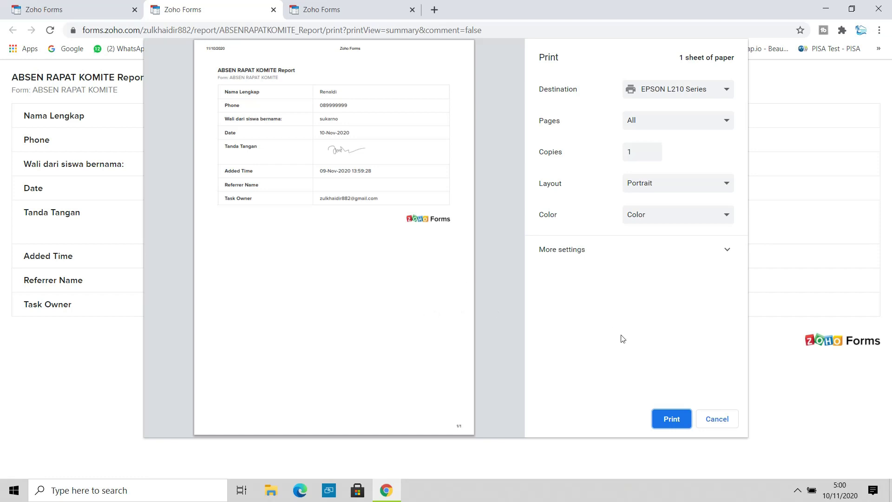
pyautogui.click(718, 419)
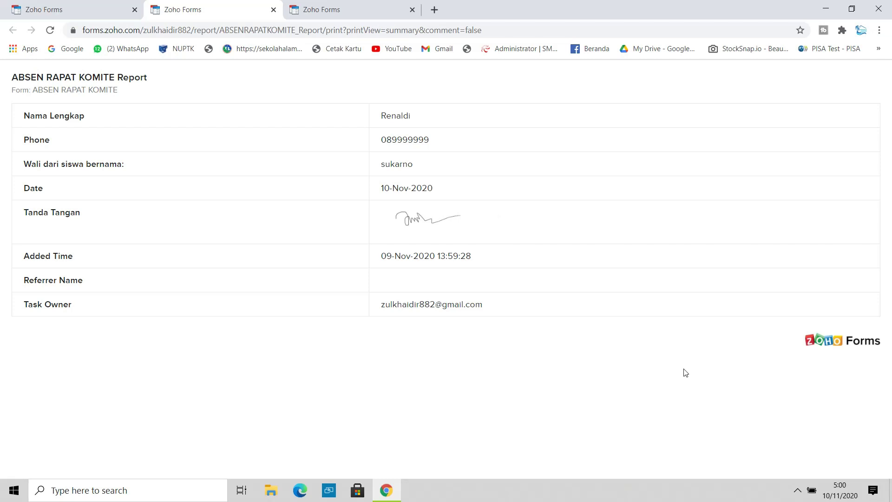
pyautogui.click(796, 490)
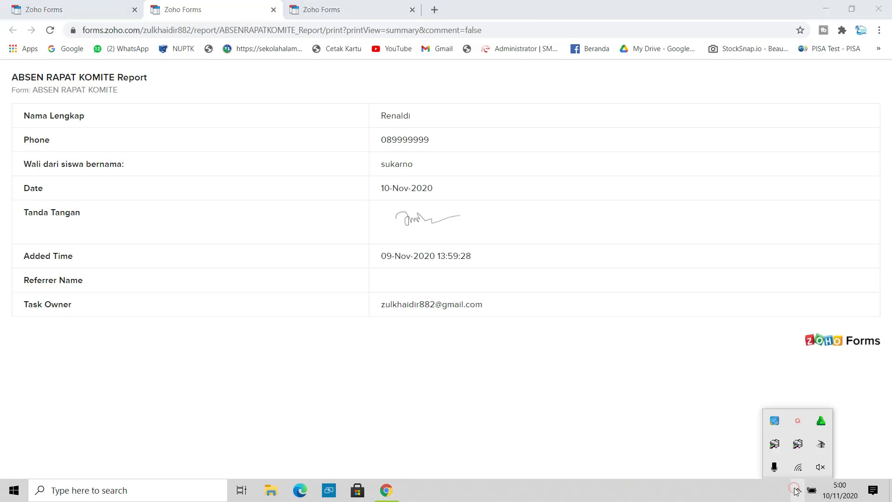